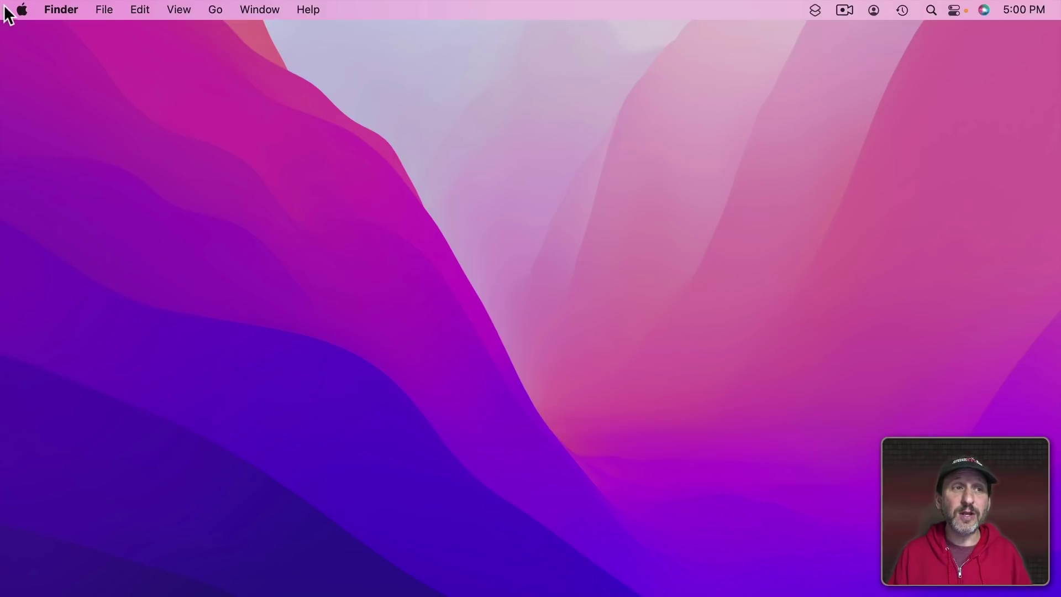
Step: Open System Preferences and go to the Accessibility Keyboard settings
{"action": "left_click", "coordinate": [21, 10]}
{"action": "left_click", "coordinate": [36, 59]}
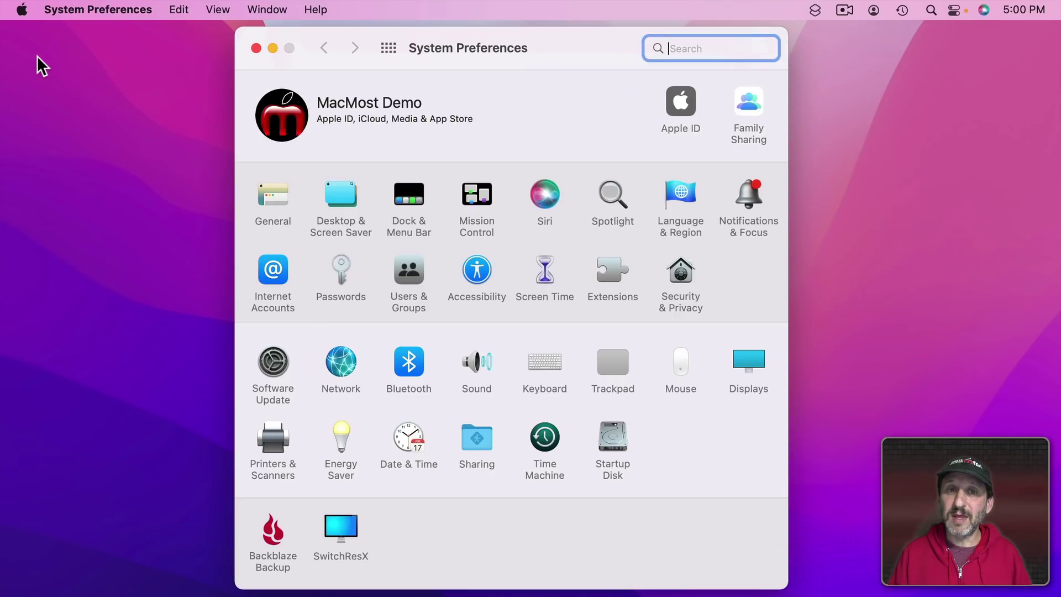
{"action": "left_click", "coordinate": [476, 269]}
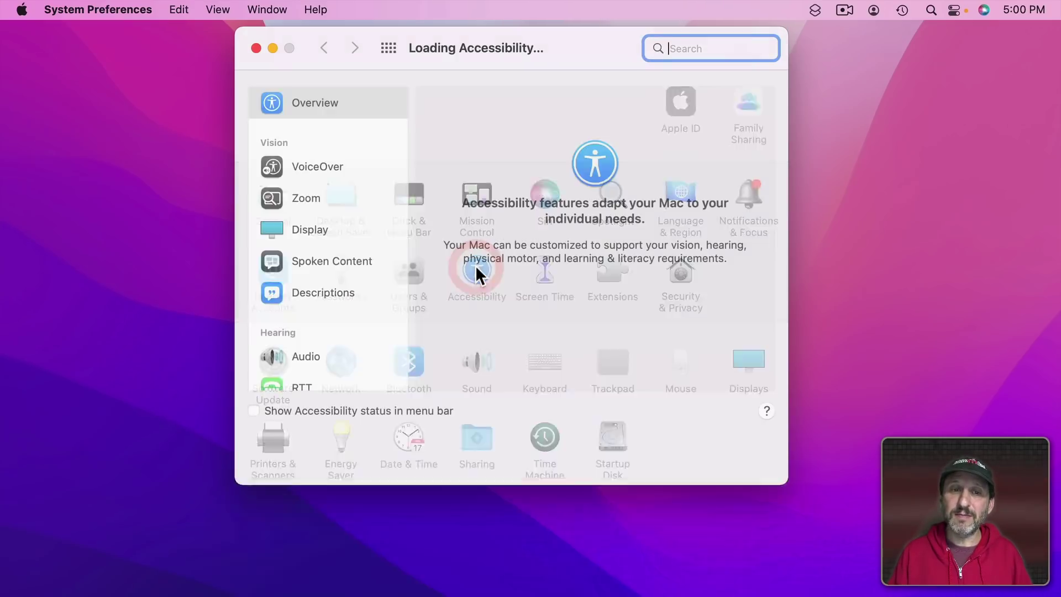
{"action": "scroll", "coordinate": [358, 278], "scroll_direction": "down", "scroll_amount": 8}
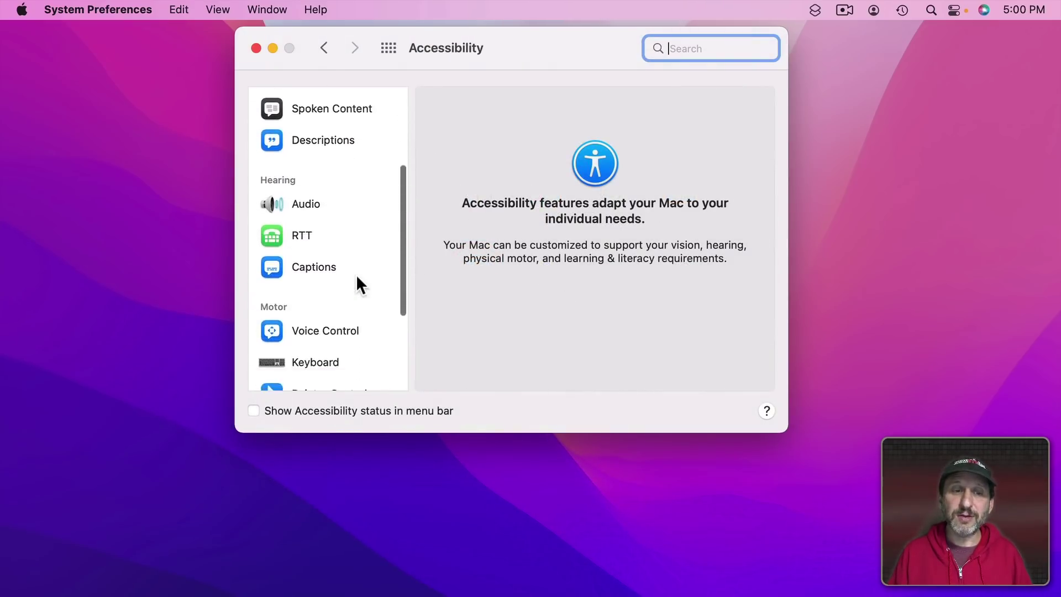
{"action": "left_click", "coordinate": [308, 224]}
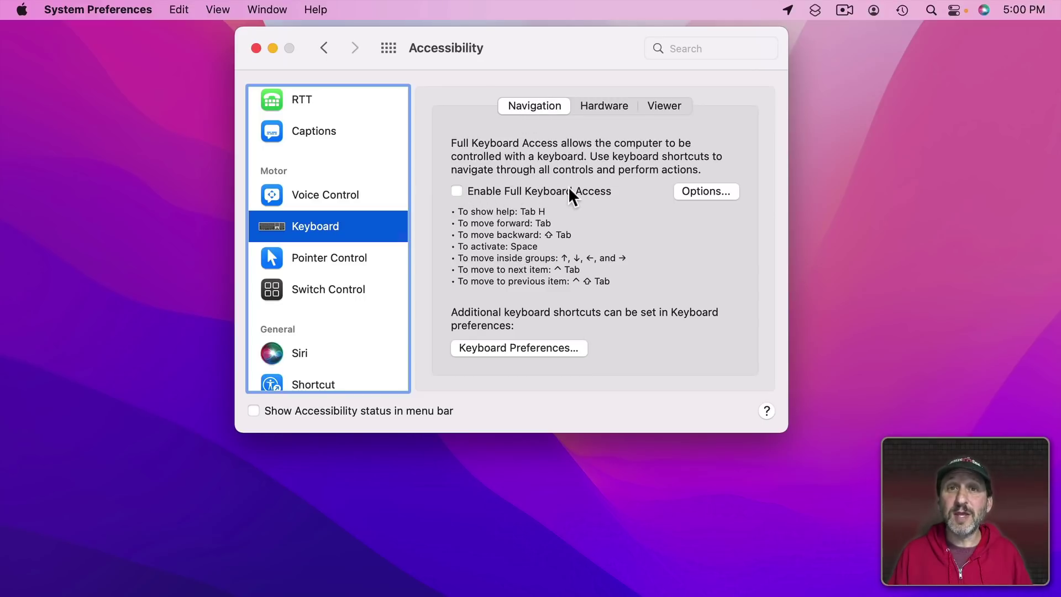
{"action": "left_click", "coordinate": [696, 192]}
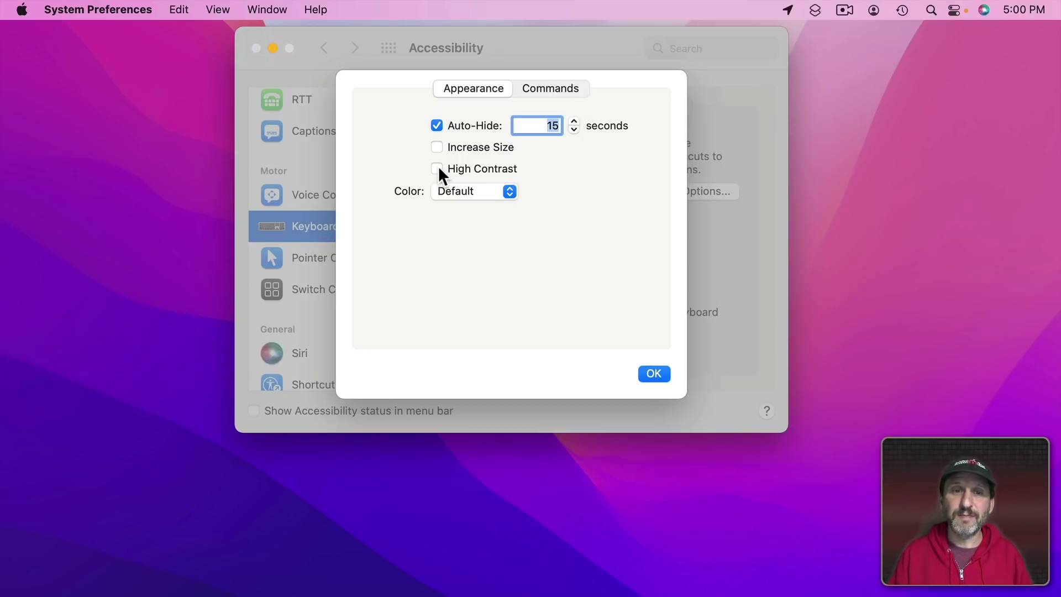
{"action": "left_click", "coordinate": [464, 191]}
{"action": "left_click", "coordinate": [409, 174]}
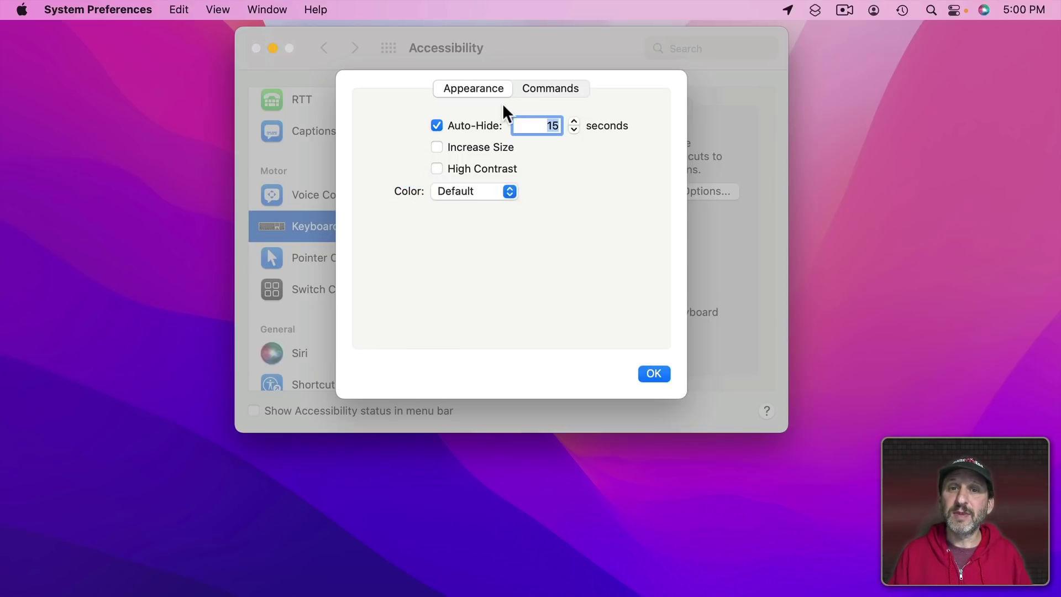
{"action": "left_click", "coordinate": [530, 88]}
{"action": "scroll", "coordinate": [485, 204], "scroll_direction": "down", "scroll_amount": 5}
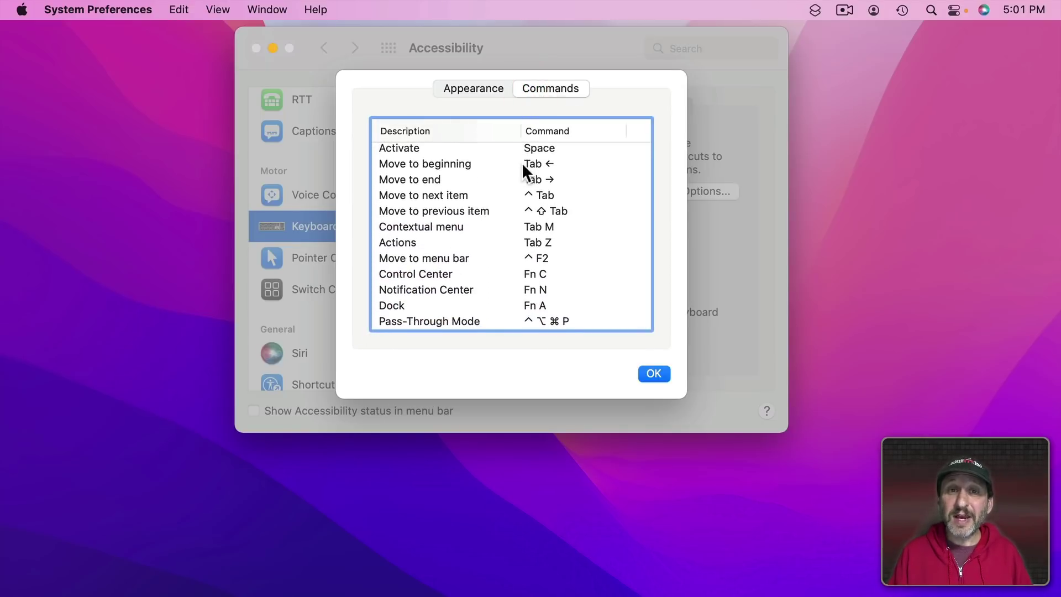
{"action": "left_click", "coordinate": [664, 369]}
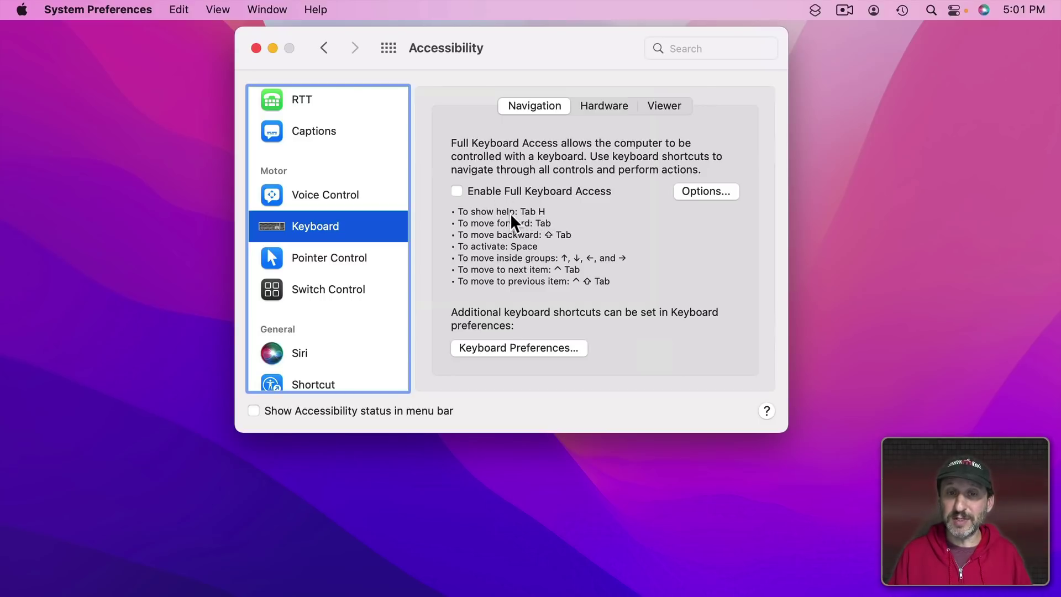
Step: Enable Full Keyboard Access and Tab focus through the pane's controls
{"action": "left_click", "coordinate": [458, 192]}
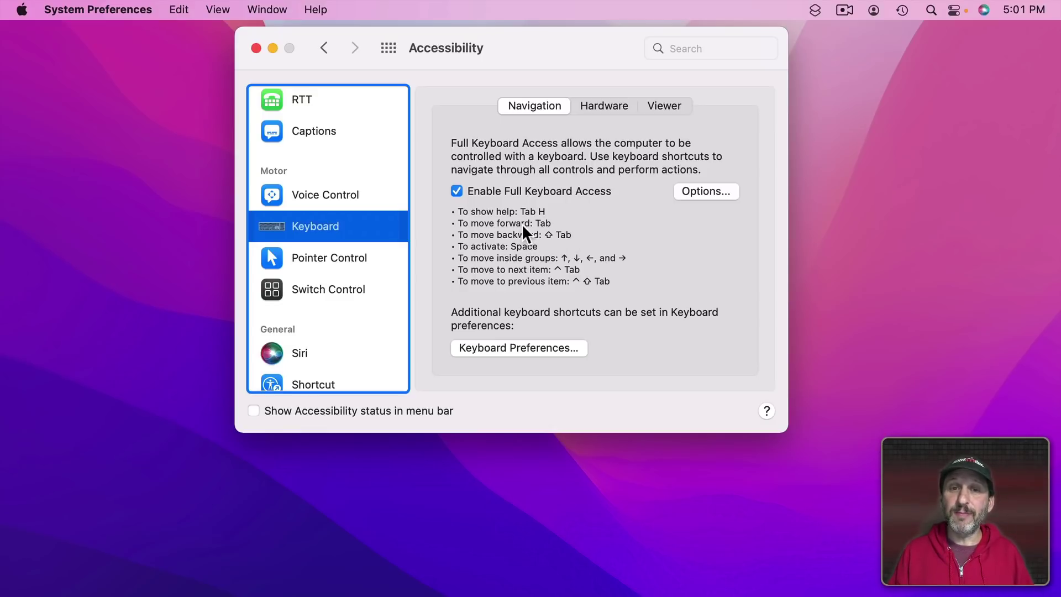
{"action": "key", "text": "Tab"}
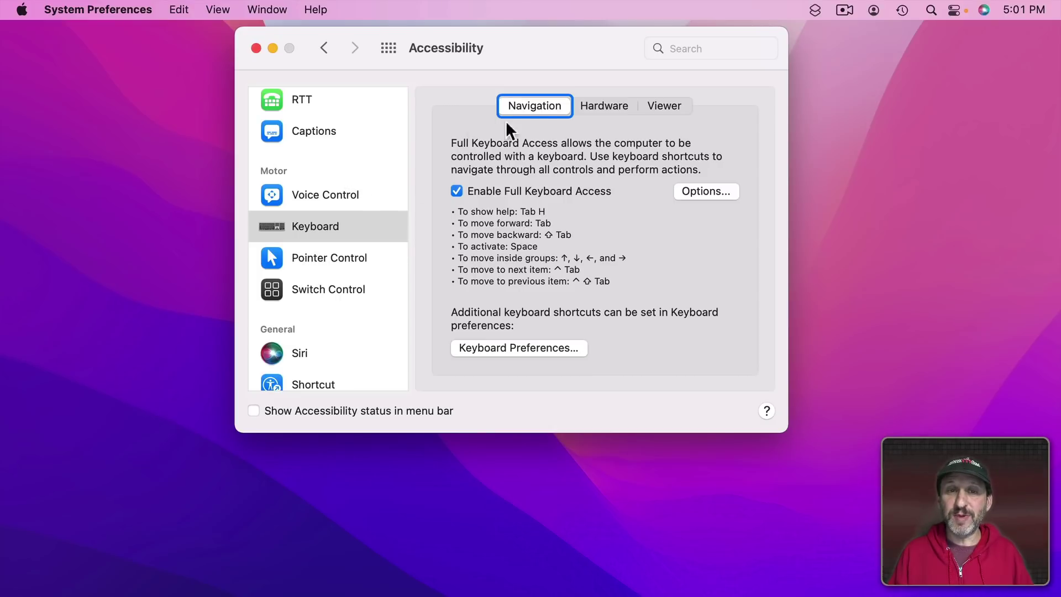
{"action": "key", "text": "Tab"}
{"action": "key", "text": "Tab"}
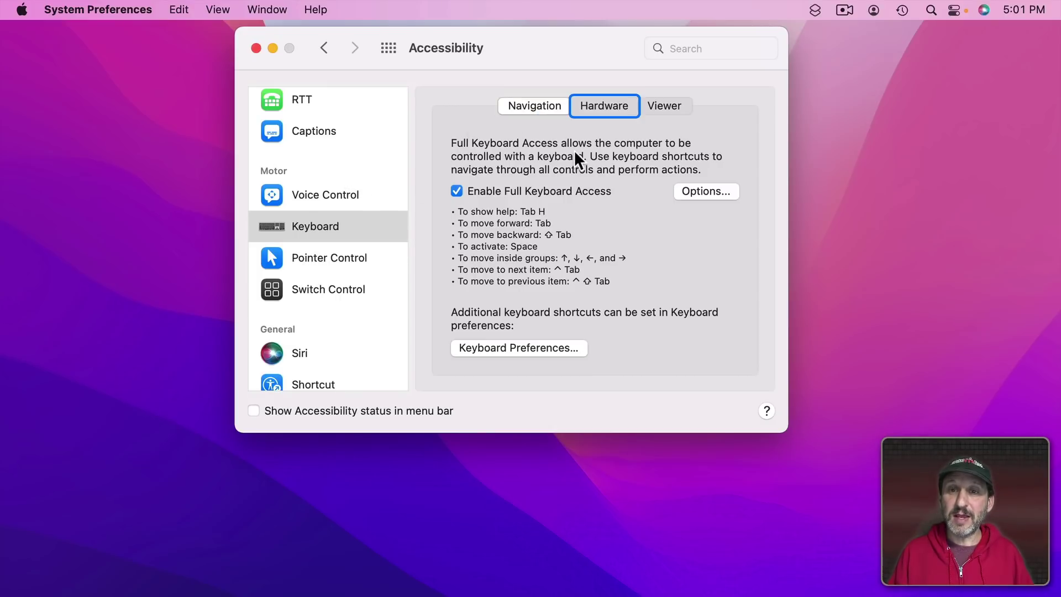
{"action": "key", "text": "Tab"}
{"action": "key", "text": "Tab"}
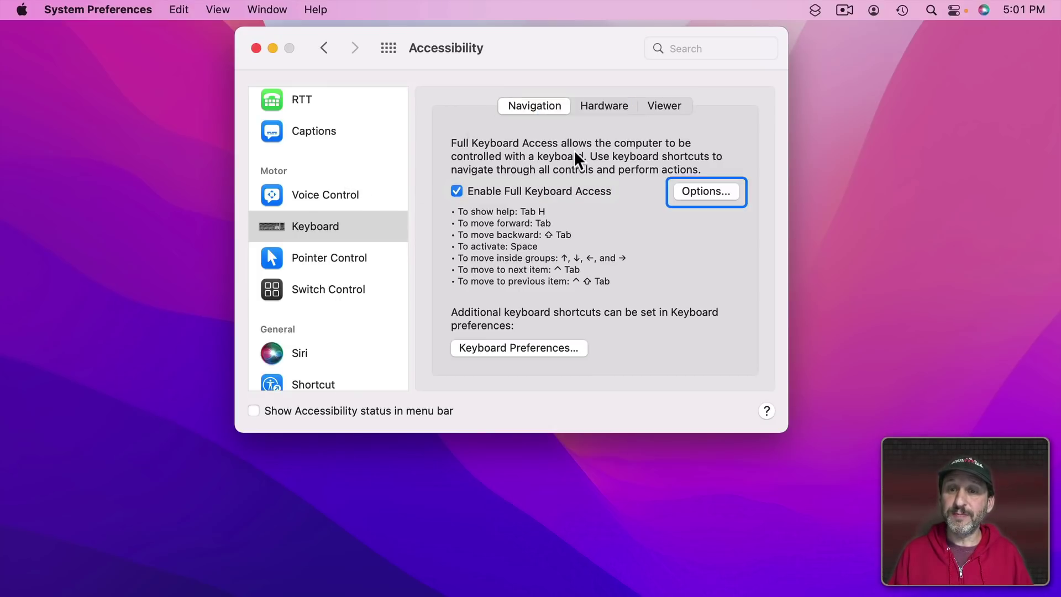
{"action": "key", "text": "Tab"}
{"action": "key", "text": "Tab"}
{"action": "key", "text": "Tab"}
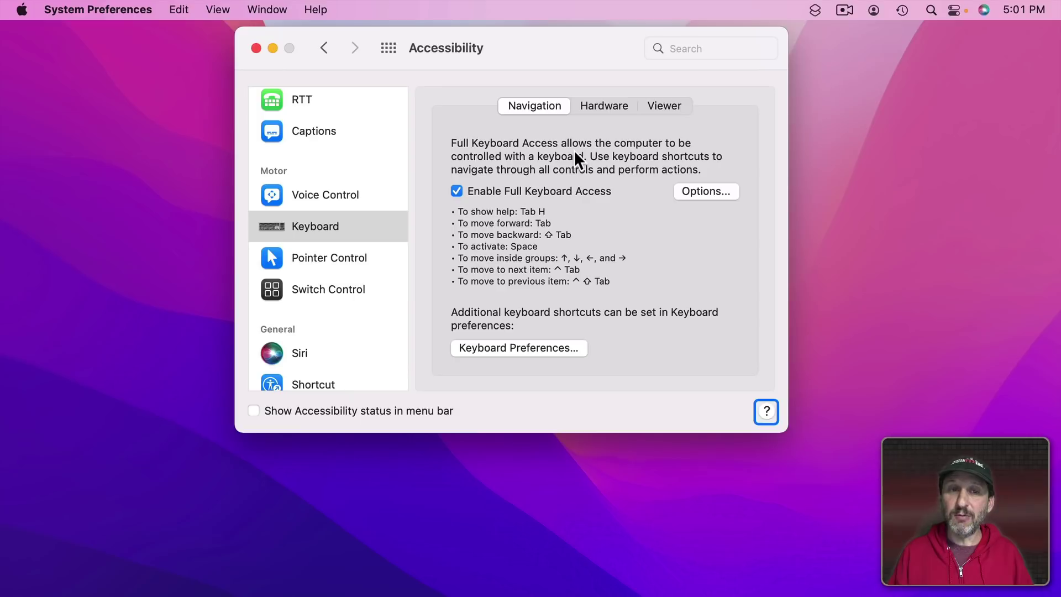
{"action": "key", "text": "Tab"}
{"action": "key", "text": "Tab"}
{"action": "key", "text": "Tab"}
{"action": "key", "text": "Tab"}
{"action": "key", "text": "Tab"}
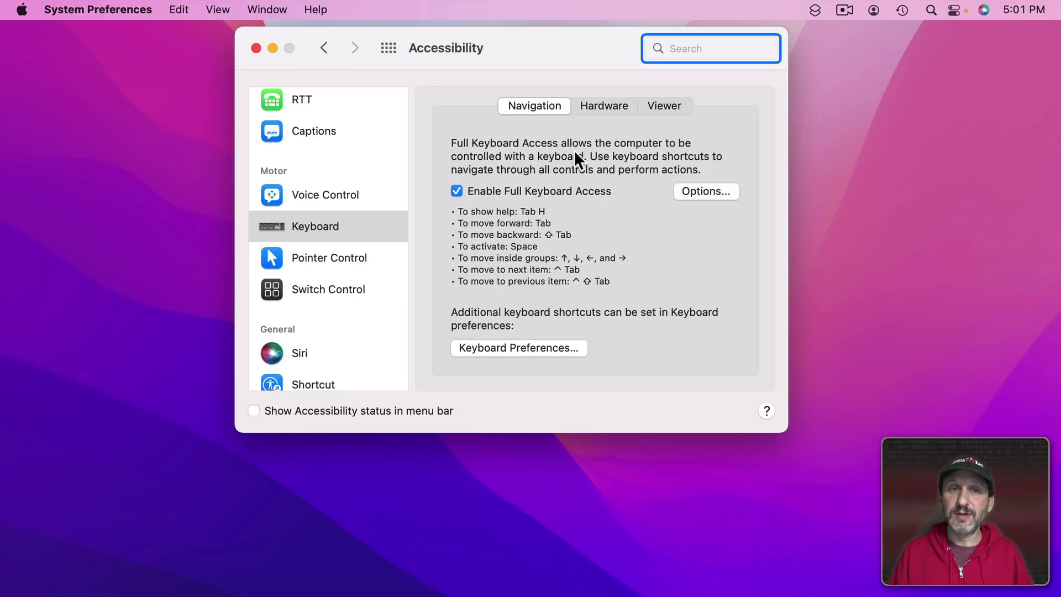
{"action": "key", "text": "Tab"}
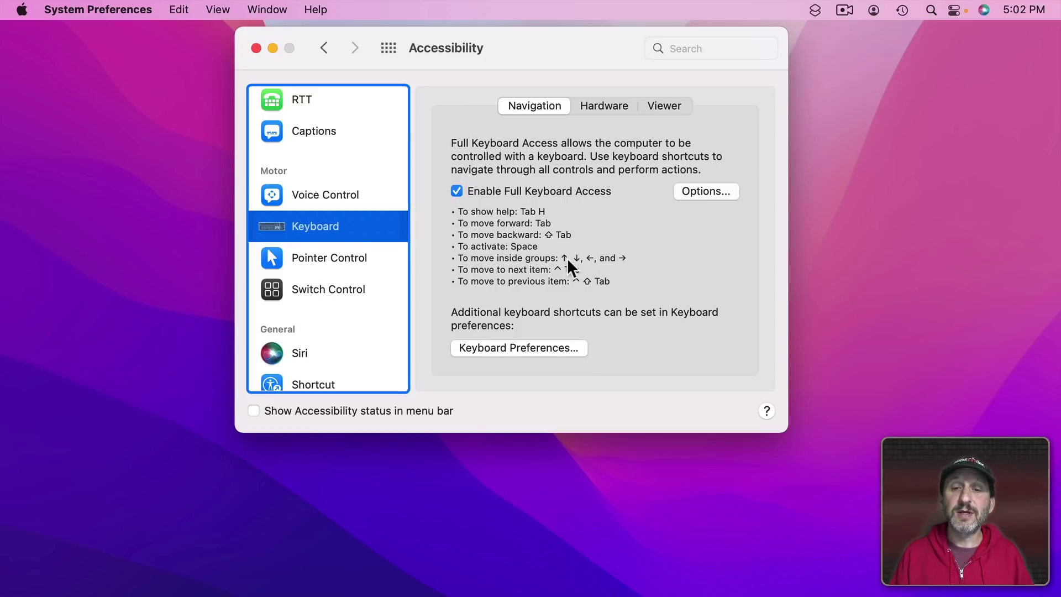
Step: Use arrow keys and Space to switch between Pointer Control and Keyboard settings
{"action": "key", "text": "Down"}
{"action": "key", "text": "Down"}
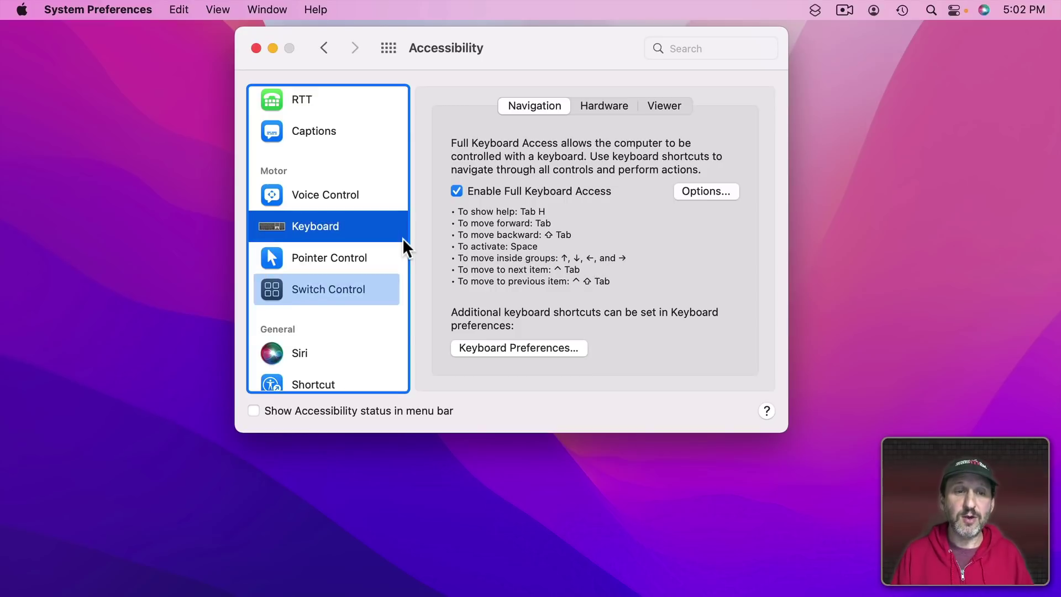
{"action": "key", "text": "Up"}
{"action": "key", "text": "Up"}
{"action": "key", "text": "Up"}
{"action": "key", "text": "Up"}
{"action": "key", "text": "Up"}
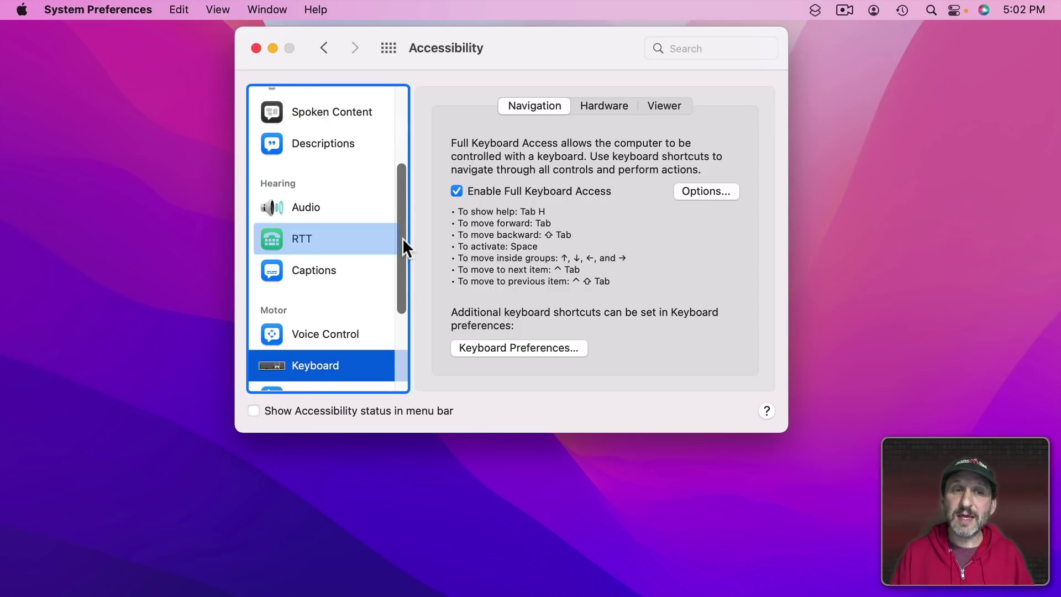
{"action": "key", "text": "Down"}
{"action": "key", "text": "Down"}
{"action": "key", "text": "Down"}
{"action": "key", "text": "Down"}
{"action": "key", "text": "Down"}
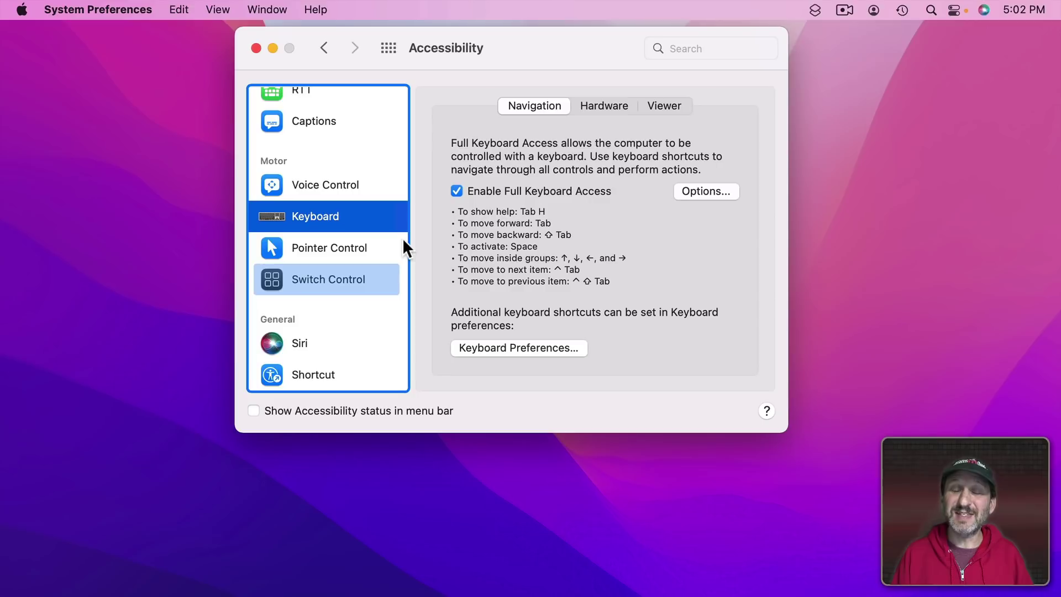
{"action": "key", "text": "Up"}
{"action": "key", "text": "Escape"}
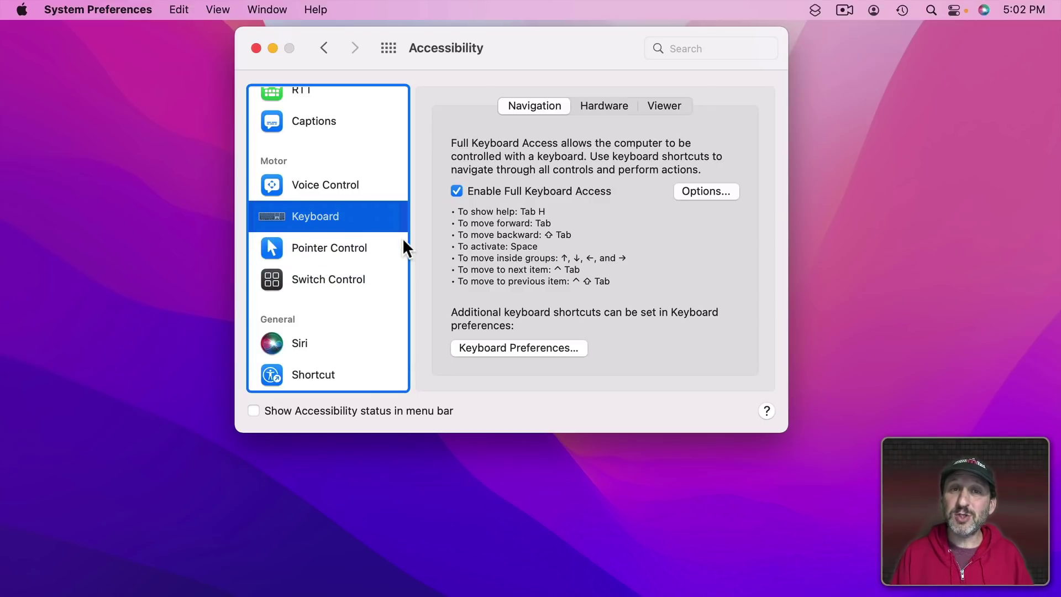
{"action": "key", "text": "Down"}
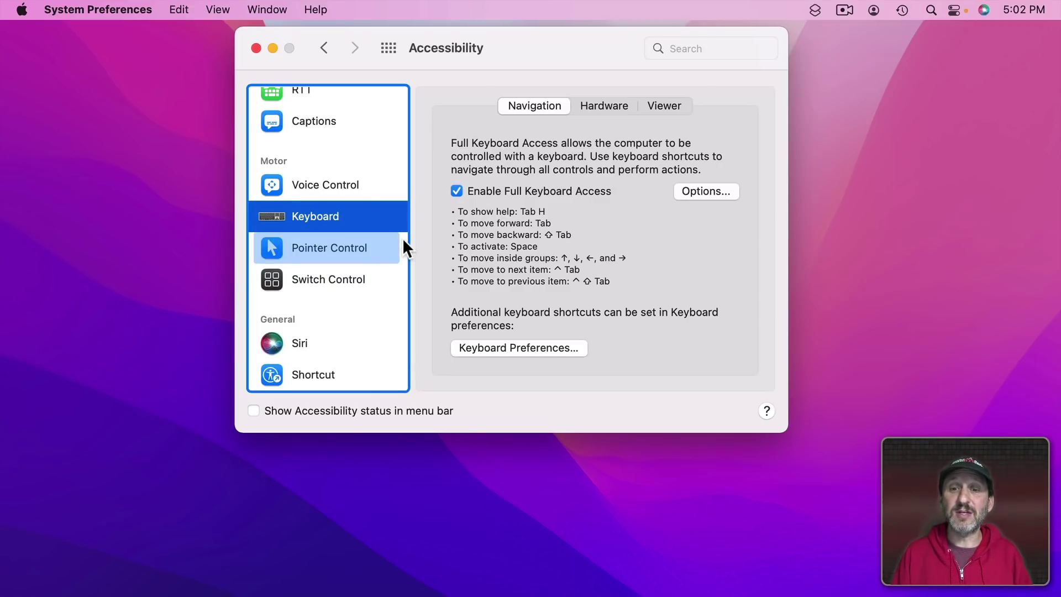
{"action": "key", "text": "space"}
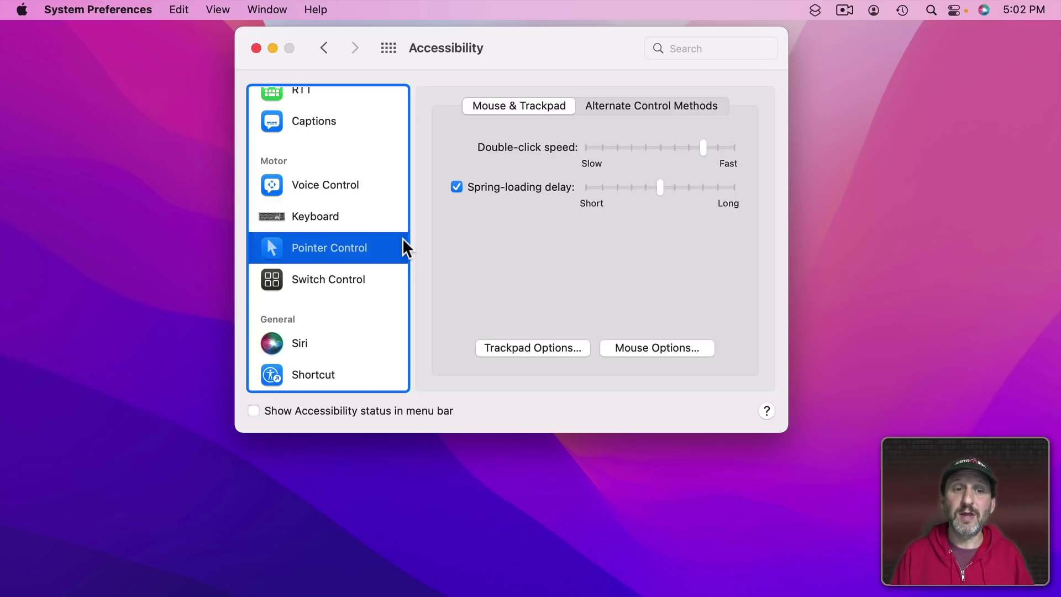
{"action": "key", "text": "Up"}
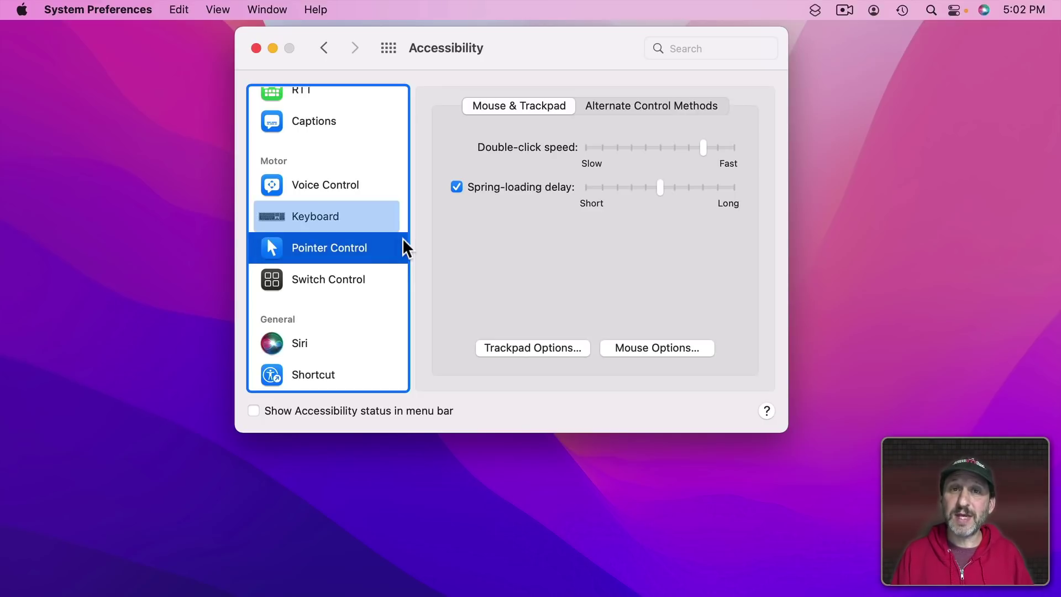
{"action": "key", "text": "space"}
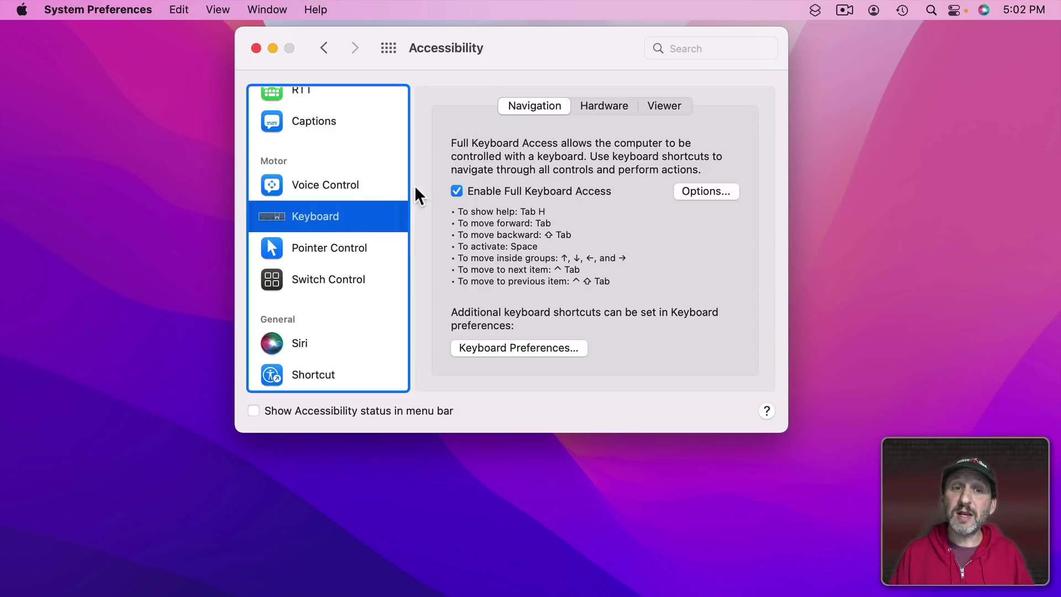
{"action": "left_click", "coordinate": [326, 248]}
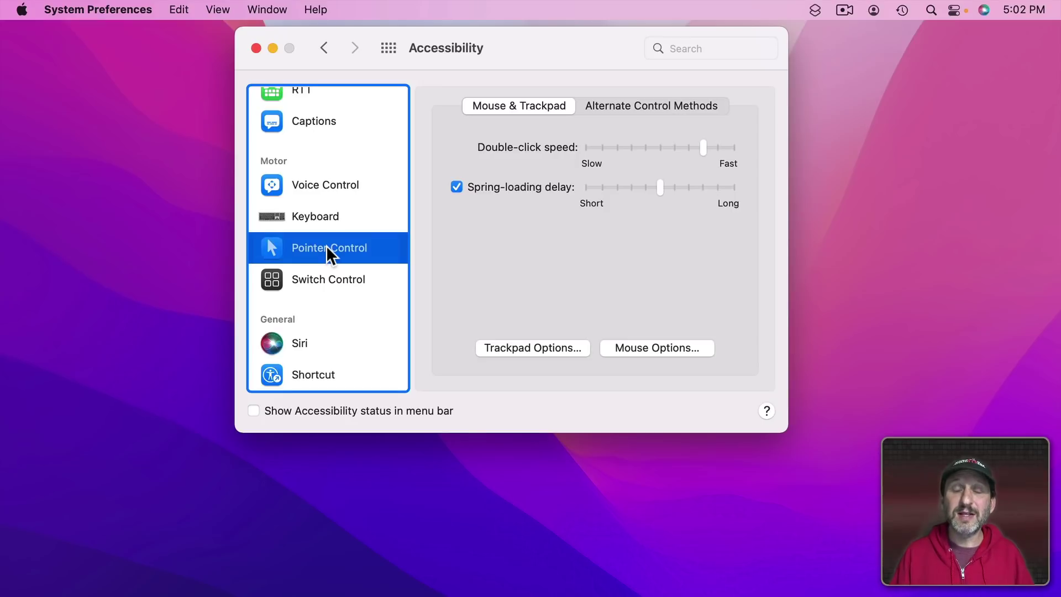
{"action": "key", "text": "Up"}
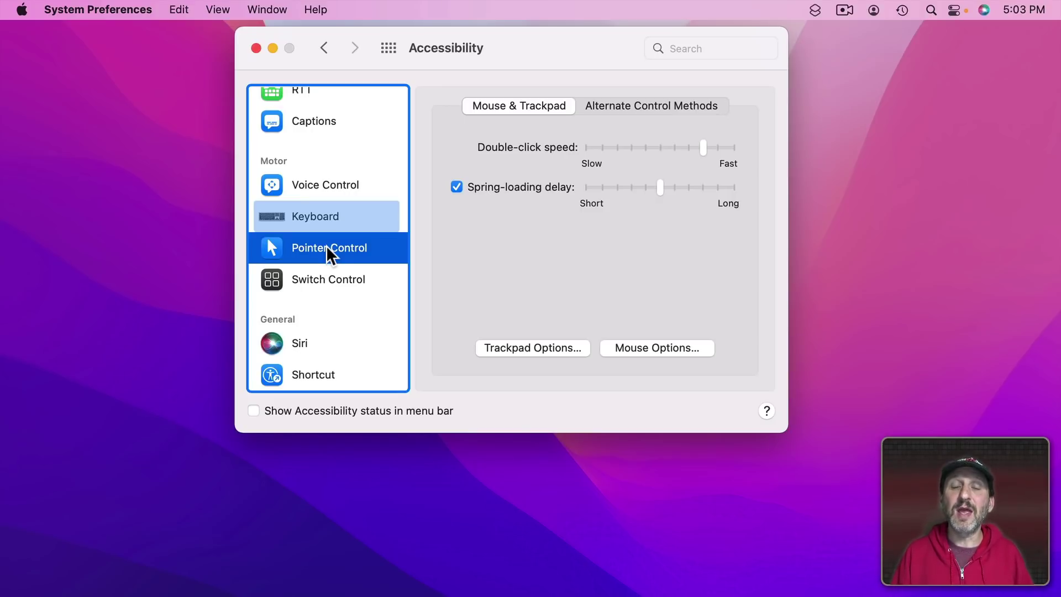
{"action": "key", "text": "space"}
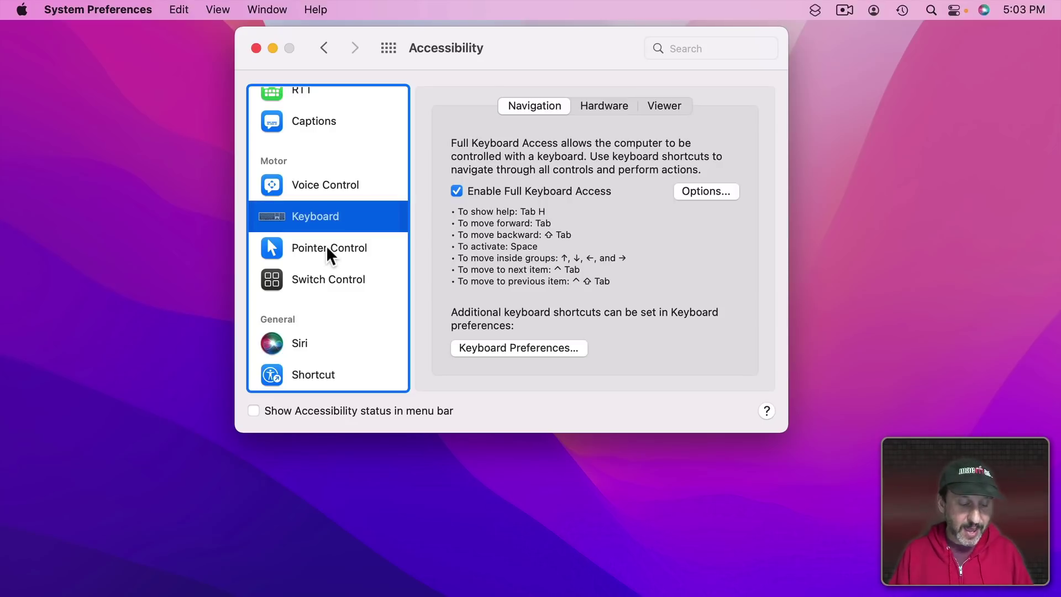
Step: Show the Full Keyboard Access commands help and view the Basic and Movement shortcuts
{"action": "key", "text": "Tab+h"}
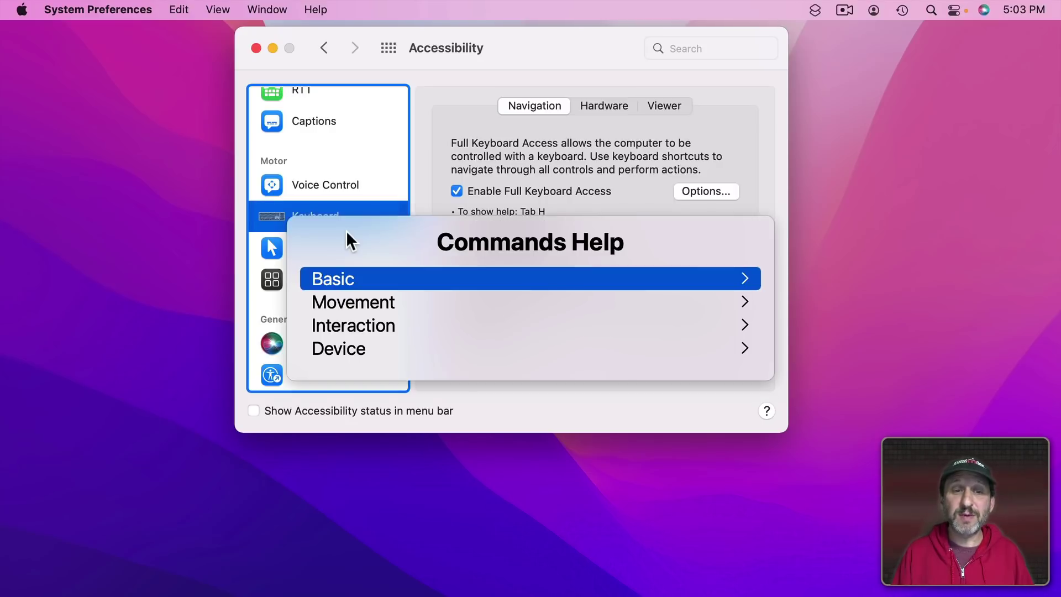
{"action": "key", "text": "Down"}
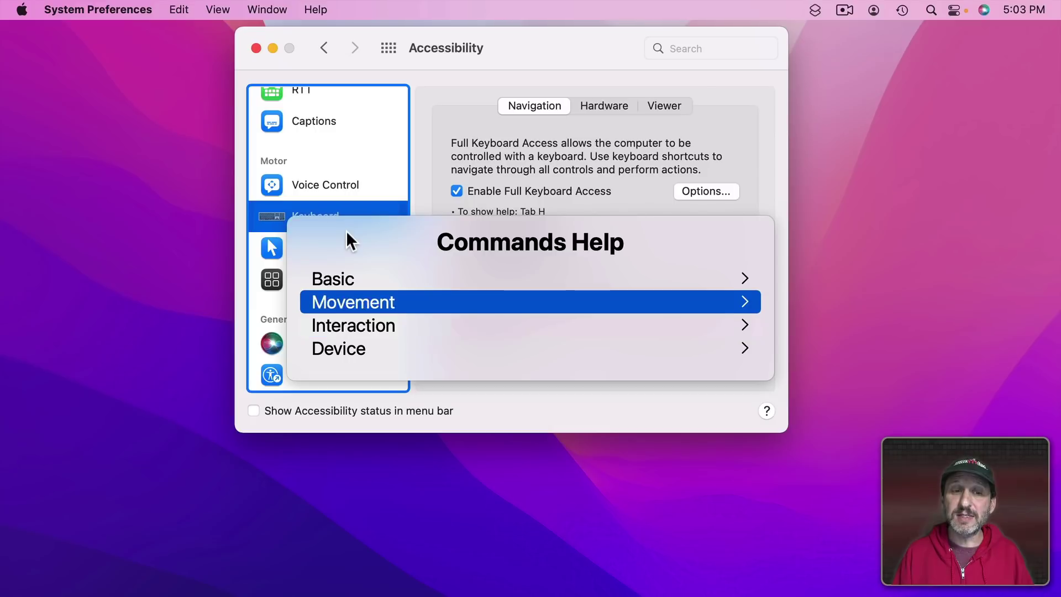
{"action": "key", "text": "Up"}
{"action": "key", "text": "Right"}
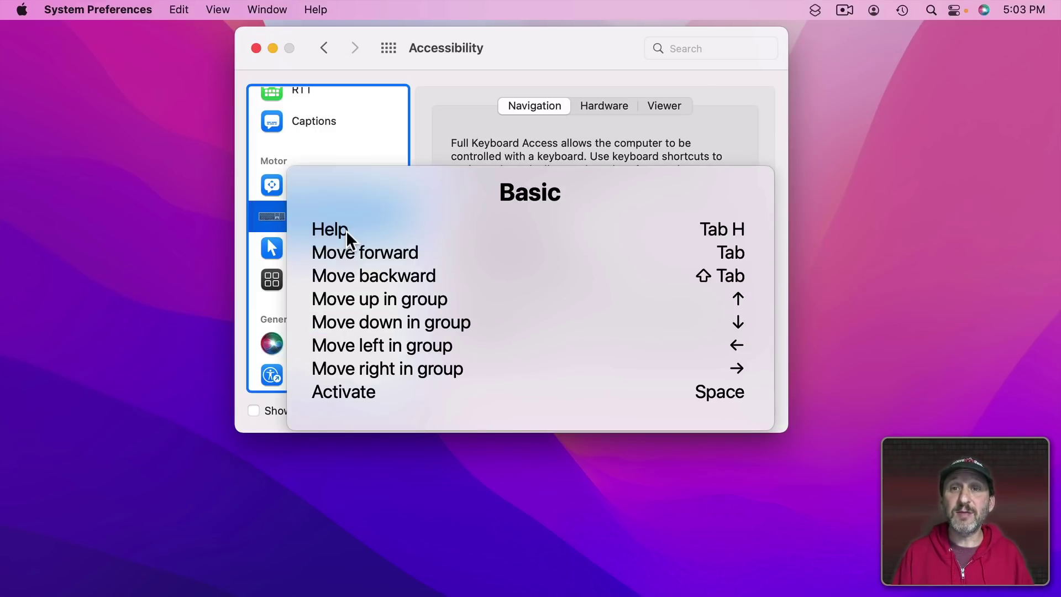
{"action": "key", "text": "Left"}
{"action": "key", "text": "Down"}
{"action": "key", "text": "Right"}
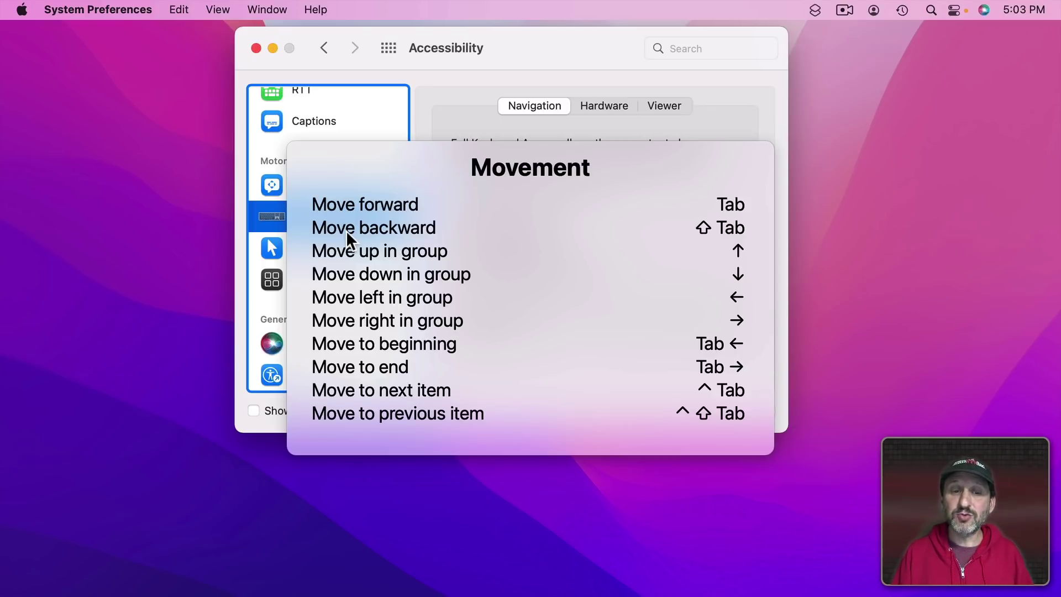
Step: View the Interaction shortcuts, then the Device shortcuts including Pass-Through Mode
{"action": "key", "text": "Left"}
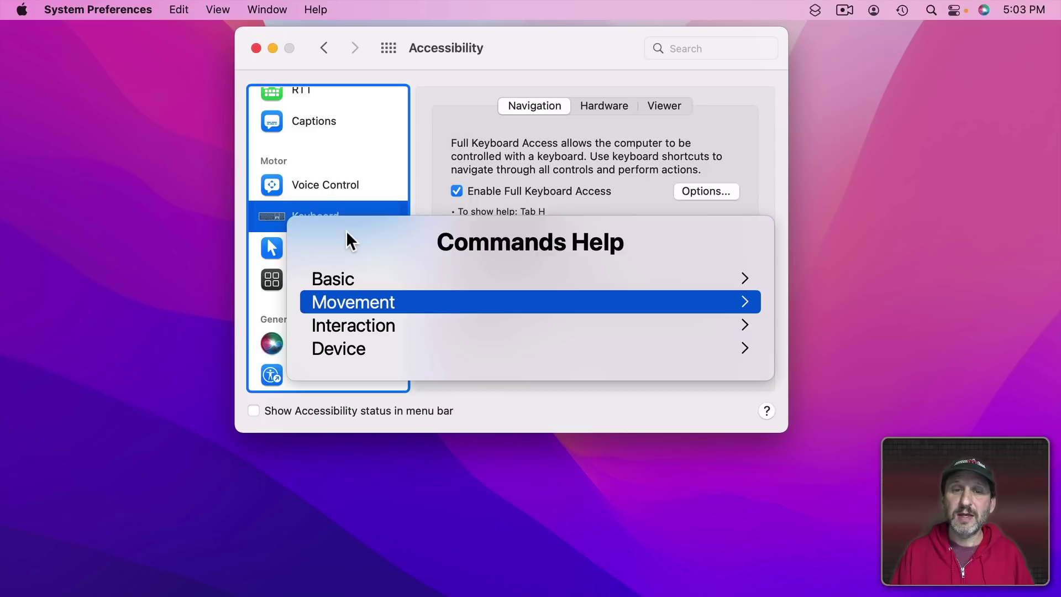
{"action": "key", "text": "Down"}
{"action": "key", "text": "Right"}
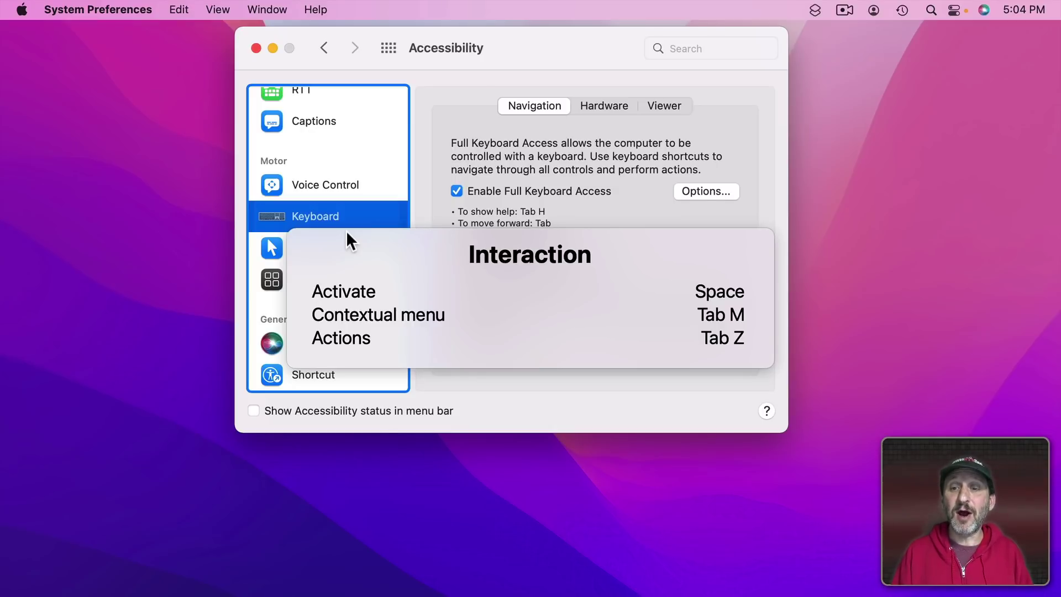
{"action": "key", "text": "Left"}
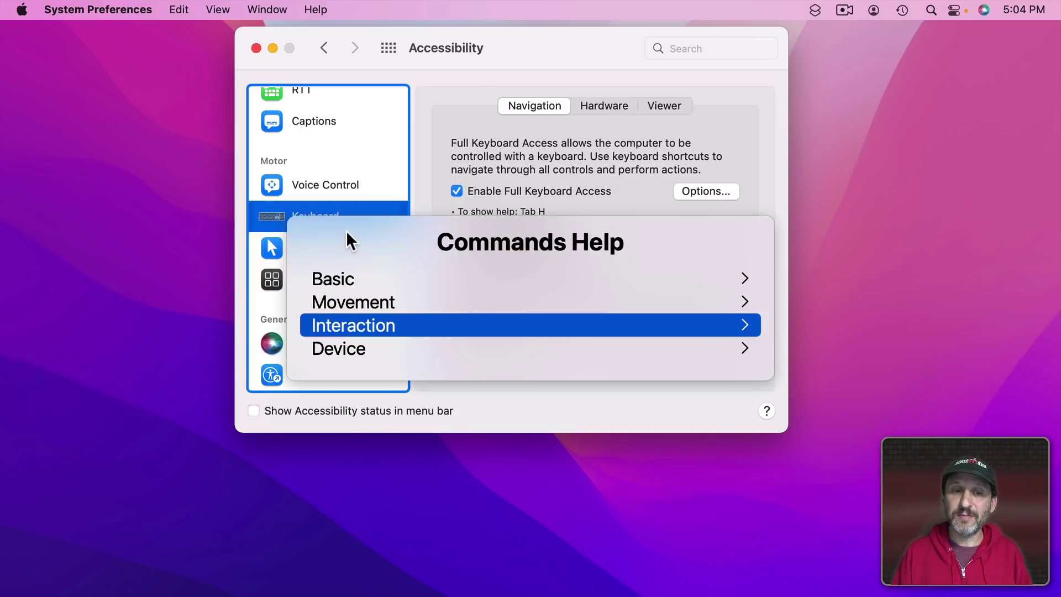
{"action": "key", "text": "Down"}
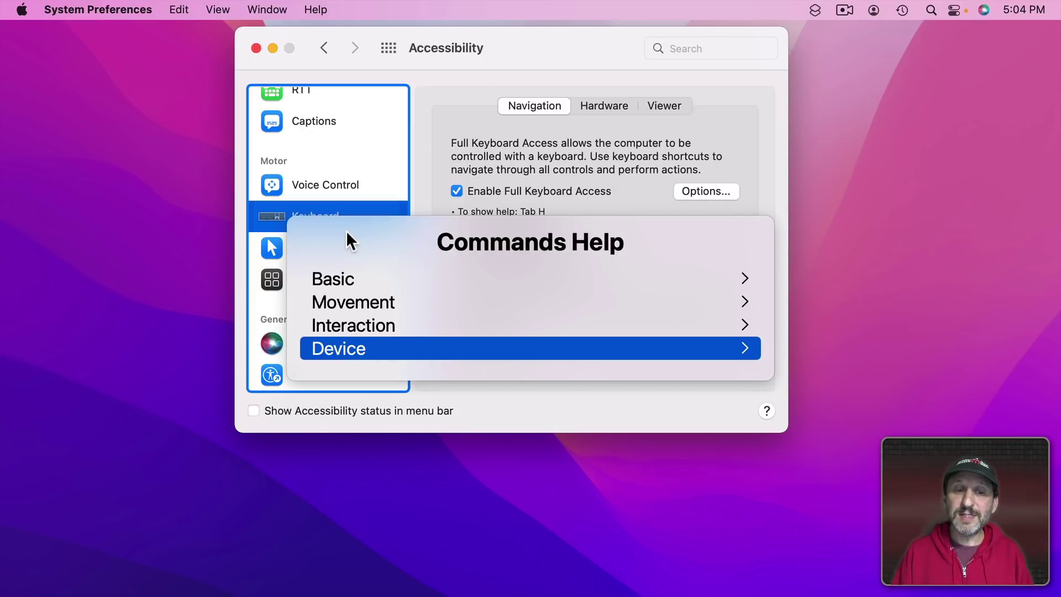
{"action": "key", "text": "Right"}
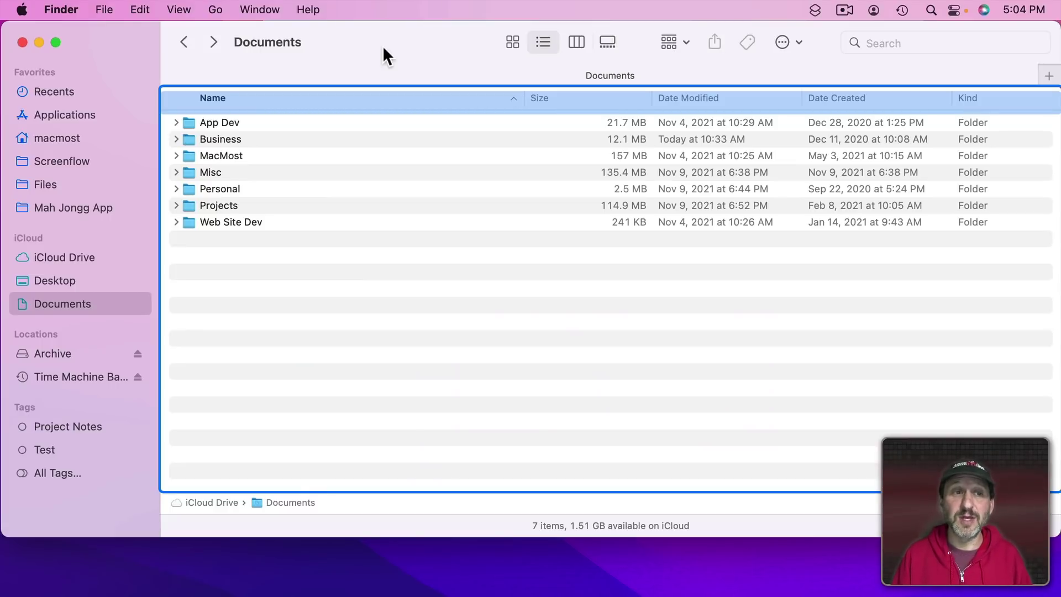
Step: Arrow through the Documents folders to select the Personal folder
{"action": "key", "text": "Down"}
{"action": "key", "text": "Down"}
{"action": "key", "text": "Down"}
{"action": "key", "text": "Down"}
{"action": "key", "text": "Down"}
{"action": "key", "text": "Down"}
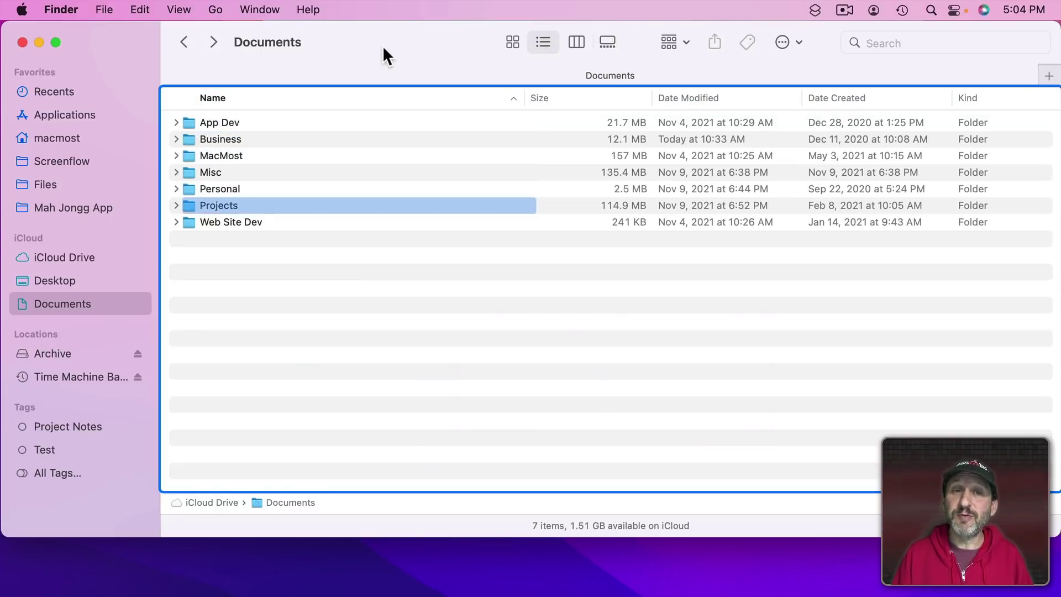
{"action": "key", "text": "Up"}
{"action": "key", "text": "Up"}
{"action": "key", "text": "Up"}
{"action": "key", "text": "Up"}
{"action": "key", "text": "Down"}
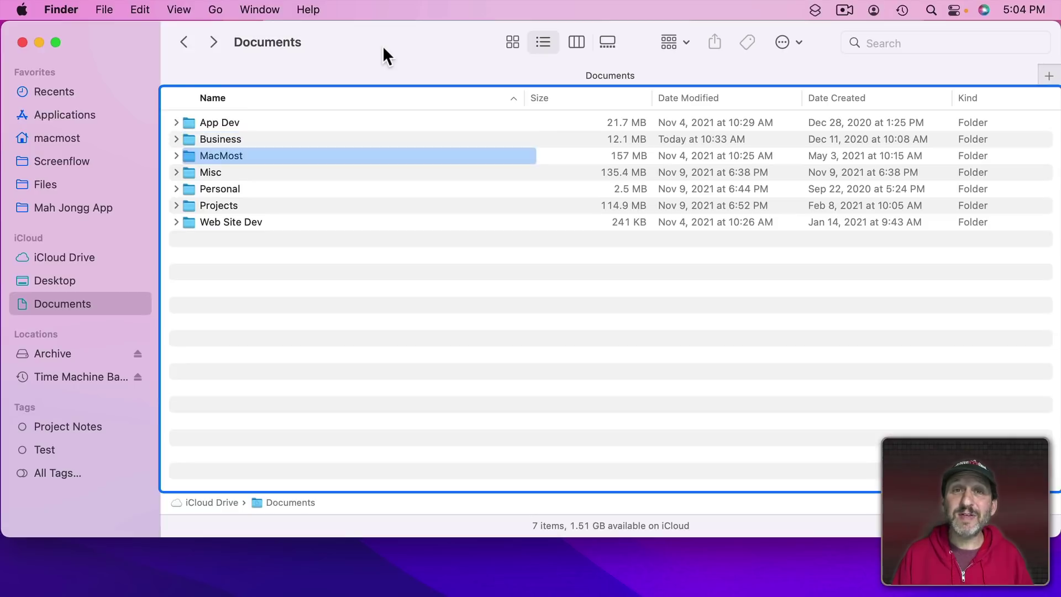
{"action": "key", "text": "Down"}
{"action": "key", "text": "Down"}
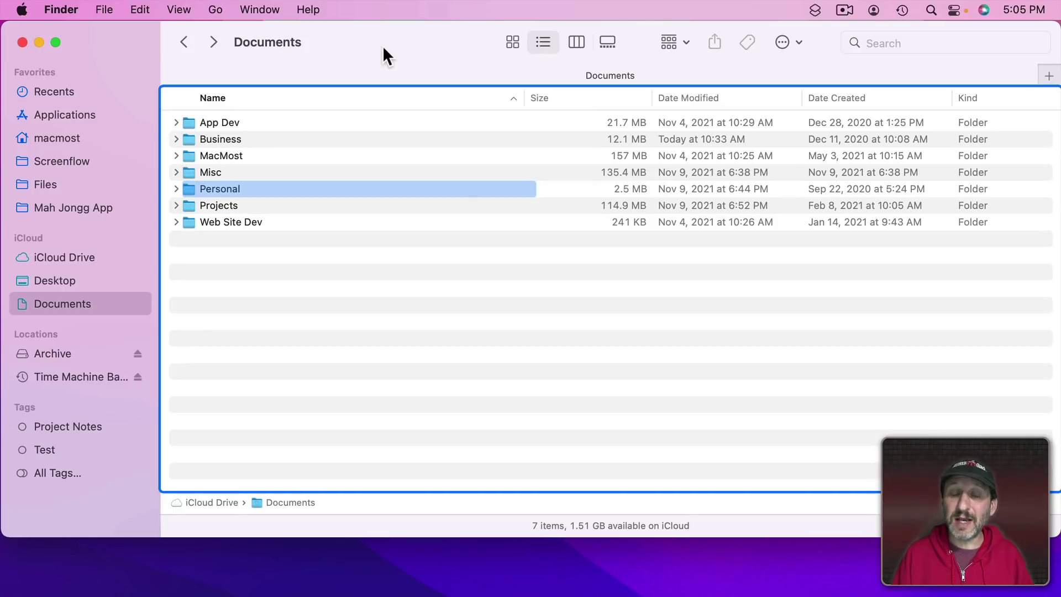
{"action": "left_click", "coordinate": [383, 46]}
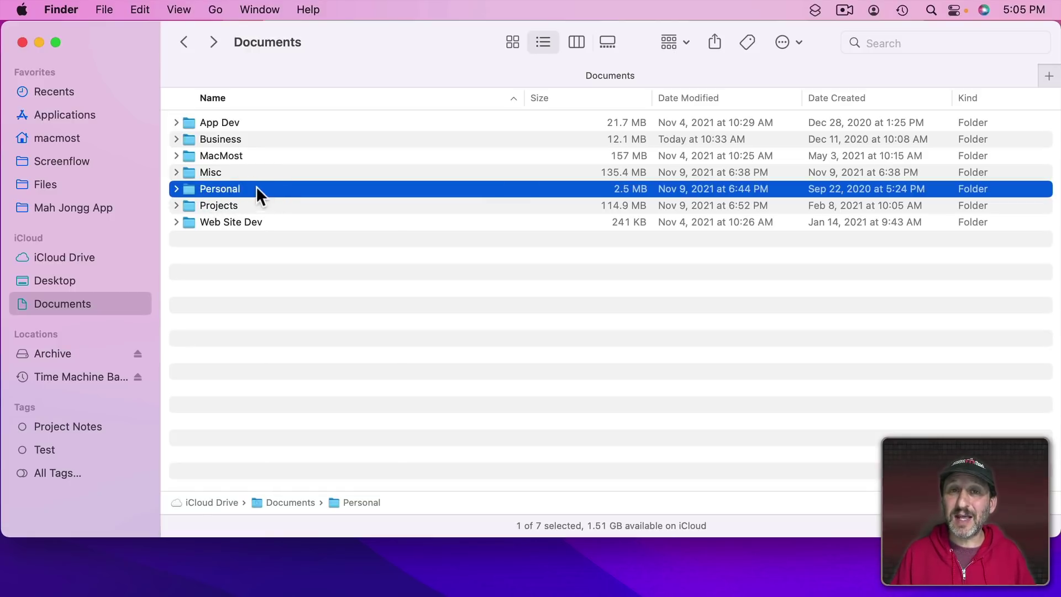
Step: Browse Finder's menus, then open Personal with Cmd-O and return to Documents
{"action": "left_click", "coordinate": [105, 6]}
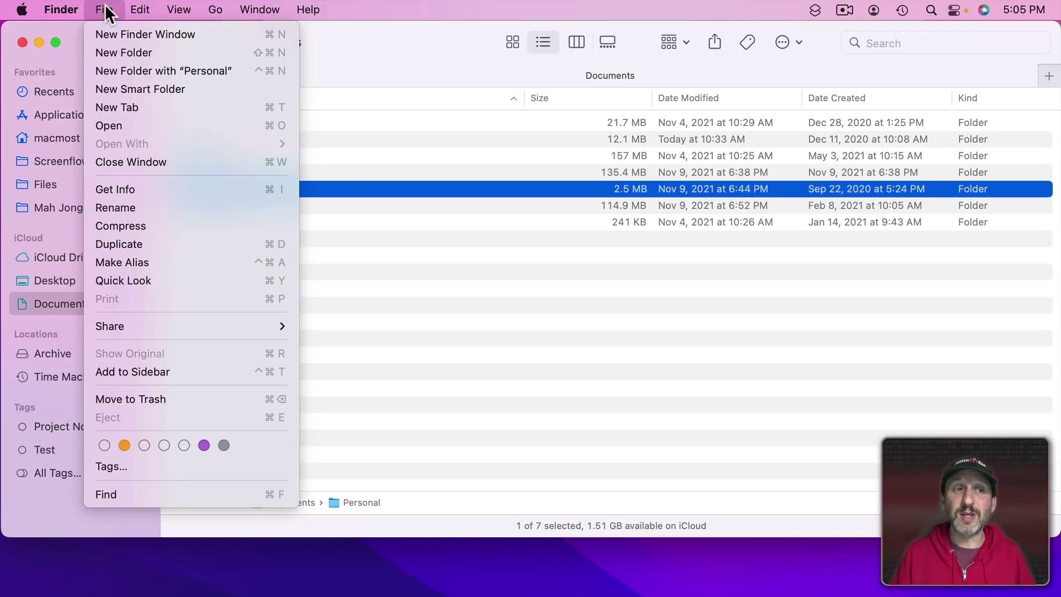
{"action": "mouse_move", "coordinate": [175, 7]}
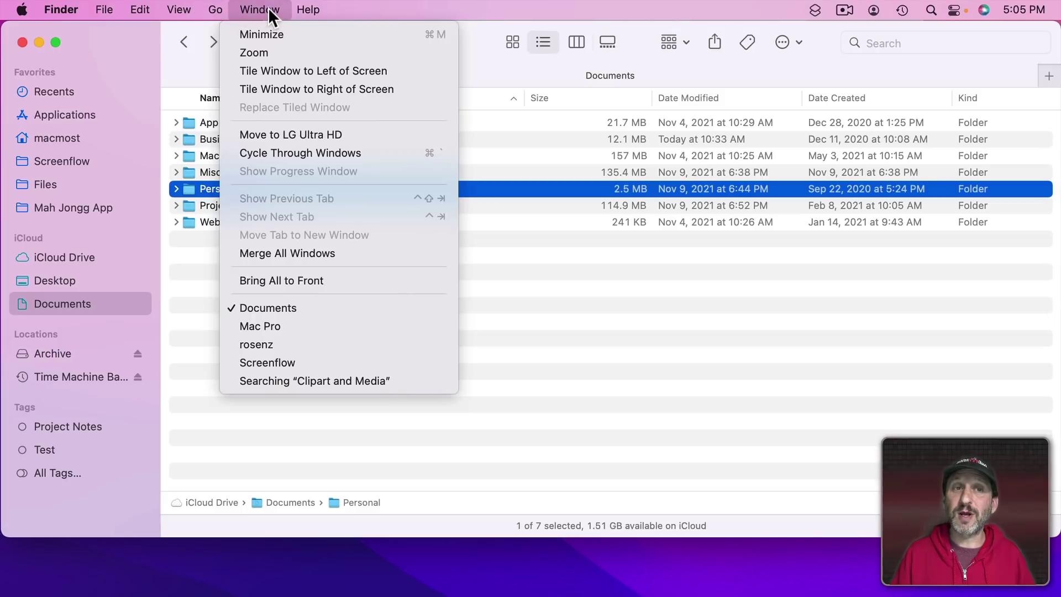
{"action": "left_click", "coordinate": [267, 8]}
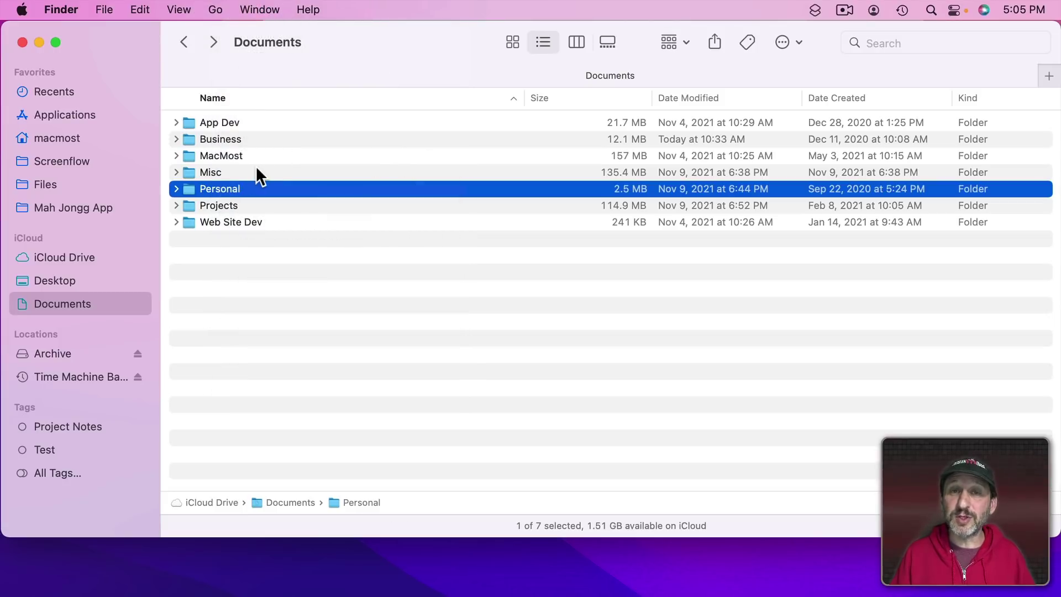
{"action": "key", "text": "super+o"}
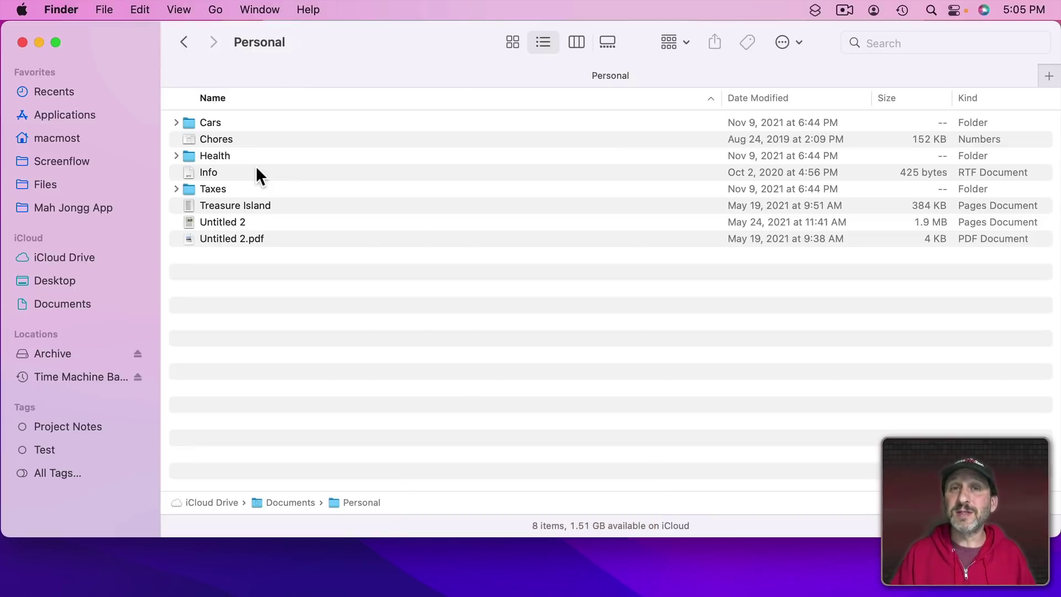
{"action": "key", "text": "super+Up"}
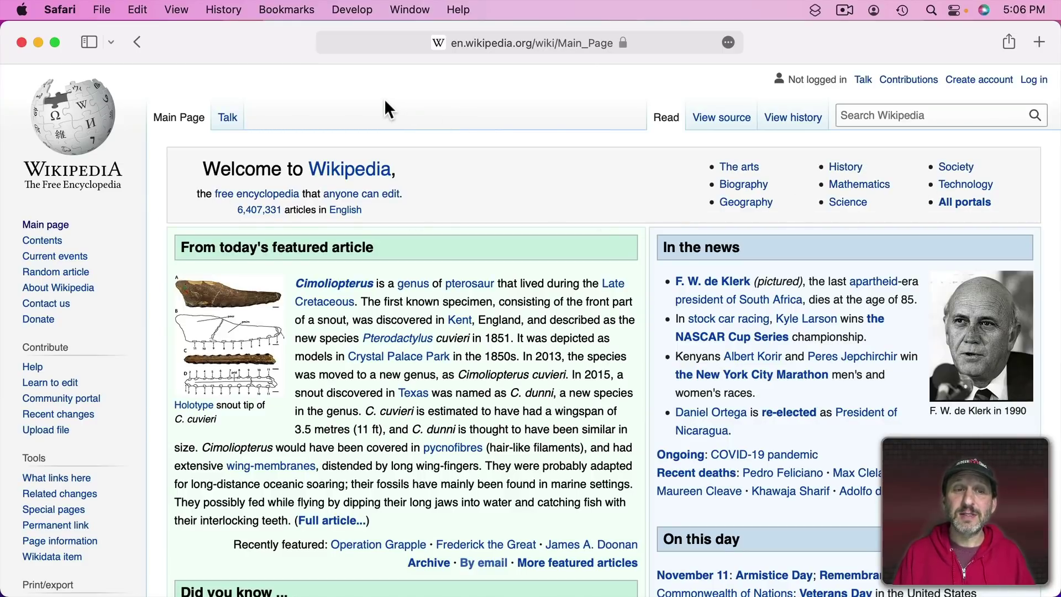
{"action": "key", "text": "Tab"}
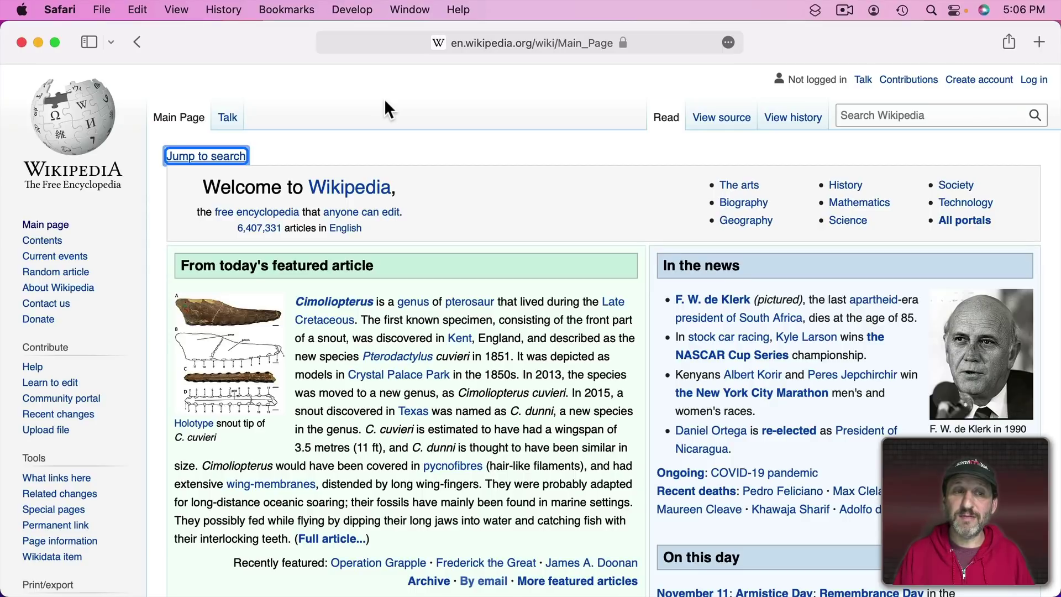
{"action": "key", "text": "Tab"}
{"action": "key", "text": "Tab"}
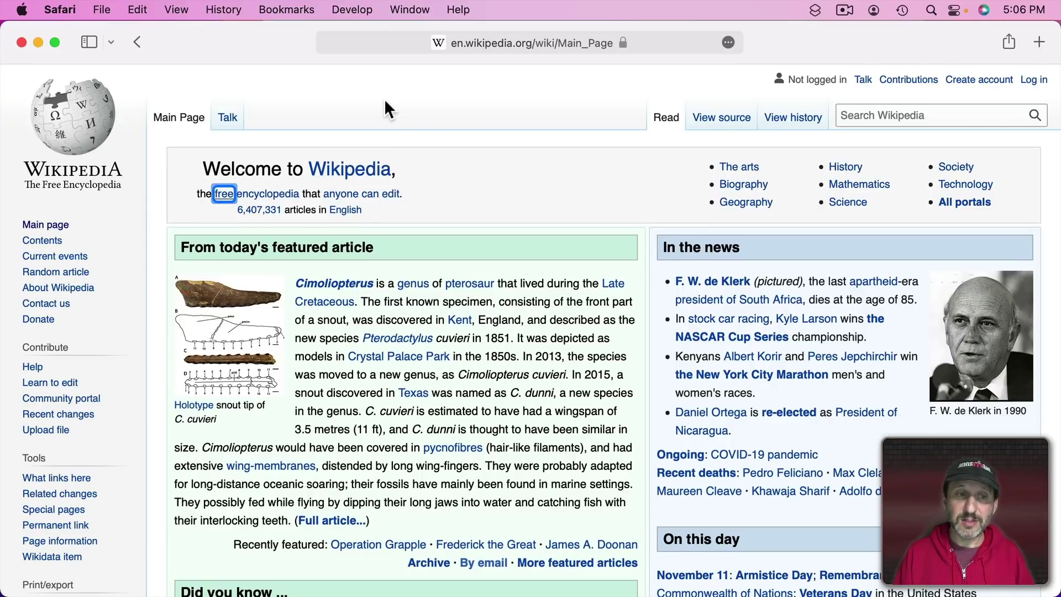
{"action": "key", "text": "Tab"}
{"action": "key", "text": "Tab"}
{"action": "key", "text": "Tab"}
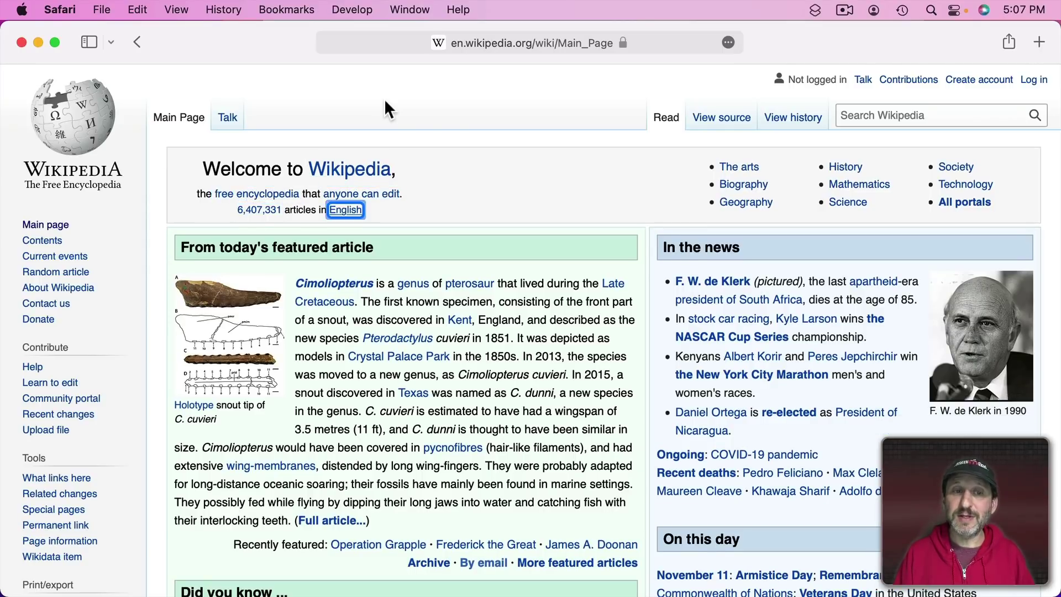
{"action": "key", "text": "Tab"}
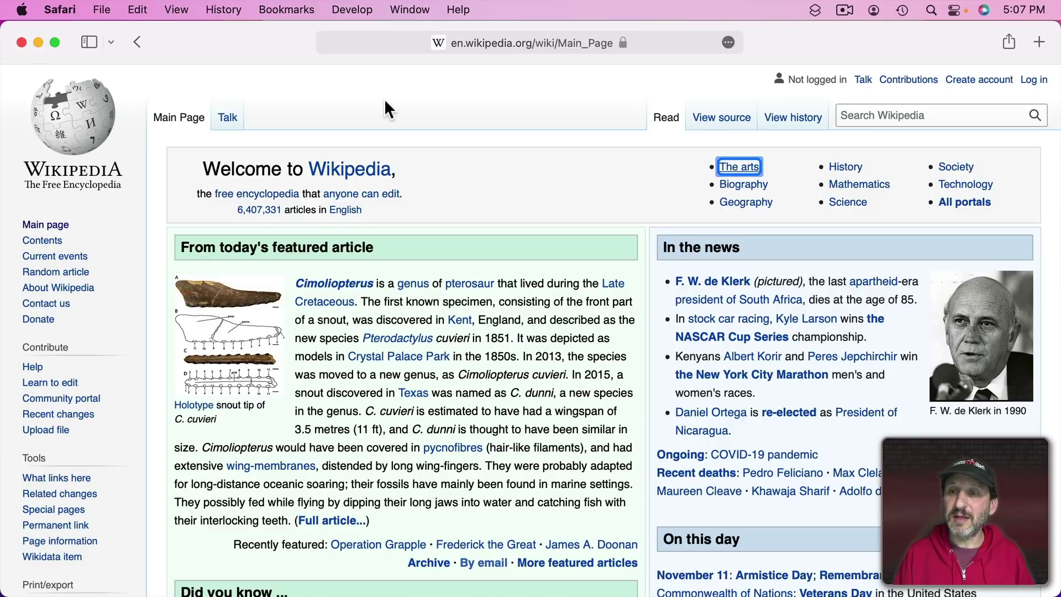
{"action": "key", "text": "Tab"}
{"action": "key", "text": "Tab"}
{"action": "key", "text": "Tab"}
{"action": "key", "text": "Tab"}
{"action": "key", "text": "Tab"}
{"action": "key", "text": "Tab"}
{"action": "key", "text": "Tab"}
{"action": "key", "text": "Tab"}
{"action": "key", "text": "Tab"}
{"action": "key", "text": "Tab"}
{"action": "key", "text": "Tab"}
{"action": "key", "text": "Tab"}
{"action": "key", "text": "Tab"}
{"action": "key", "text": "Tab"}
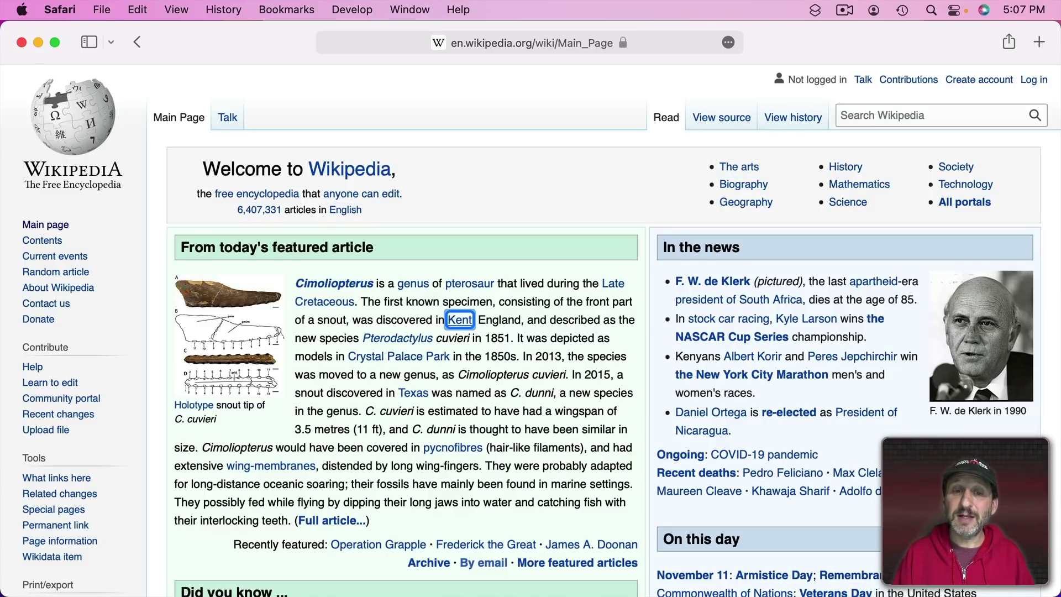
{"action": "key", "text": "Return"}
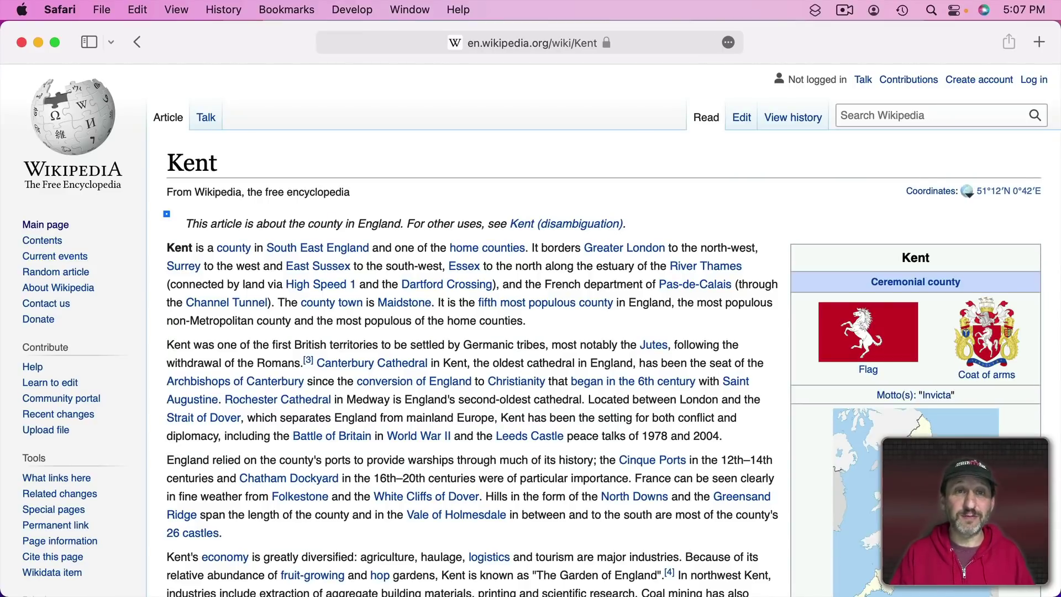
{"action": "key", "text": "super"}
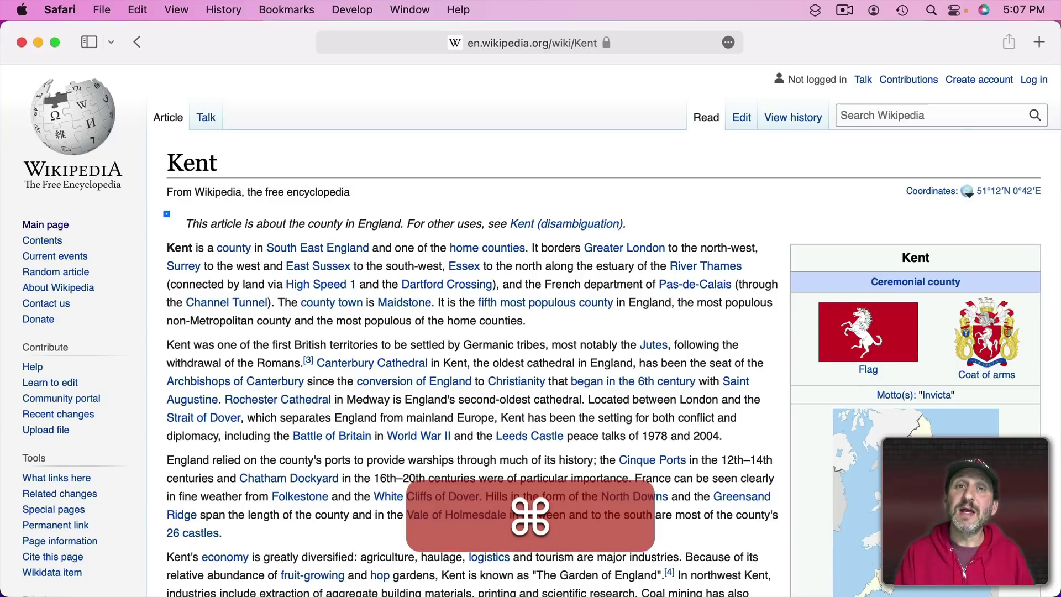
{"action": "key", "text": "super+bracketleft"}
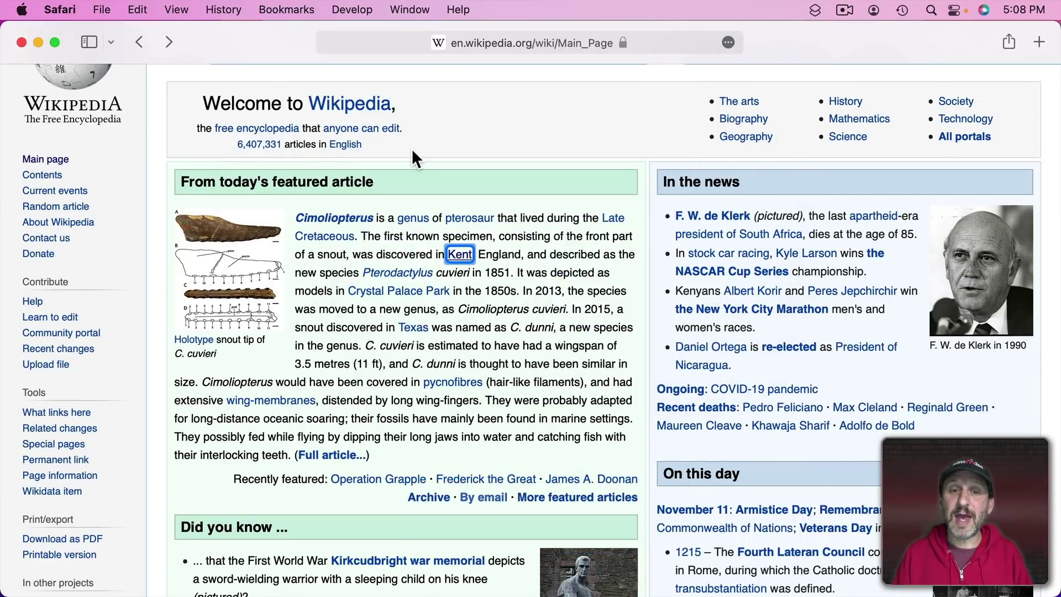
{"action": "key", "text": "ctrl+Return"}
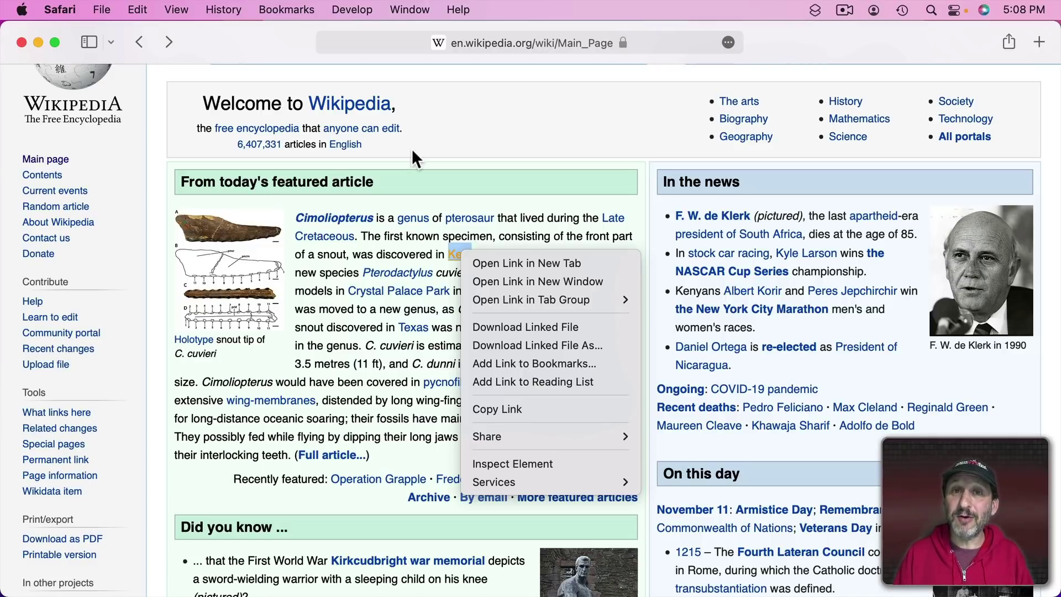
{"action": "key", "text": "Down"}
{"action": "key", "text": "Down"}
{"action": "key", "text": "Down"}
{"action": "key", "text": "Down"}
{"action": "key", "text": "Down"}
{"action": "key", "text": "Down"}
{"action": "key", "text": "Down"}
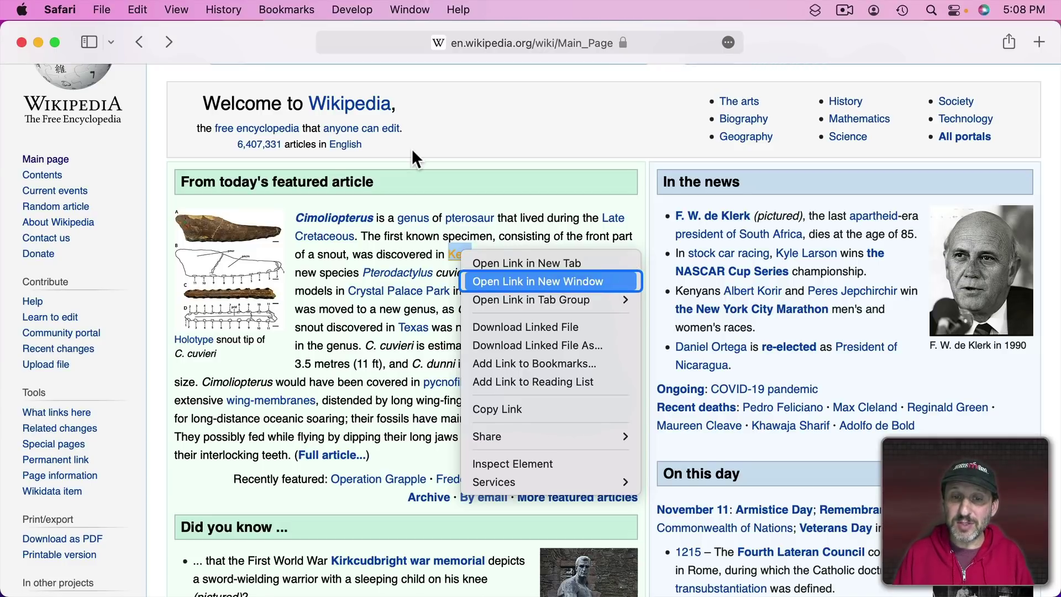
{"action": "key", "text": "Up"}
{"action": "key", "text": "Up"}
{"action": "key", "text": "Up"}
{"action": "key", "text": "Up"}
{"action": "key", "text": "Up"}
{"action": "key", "text": "Up"}
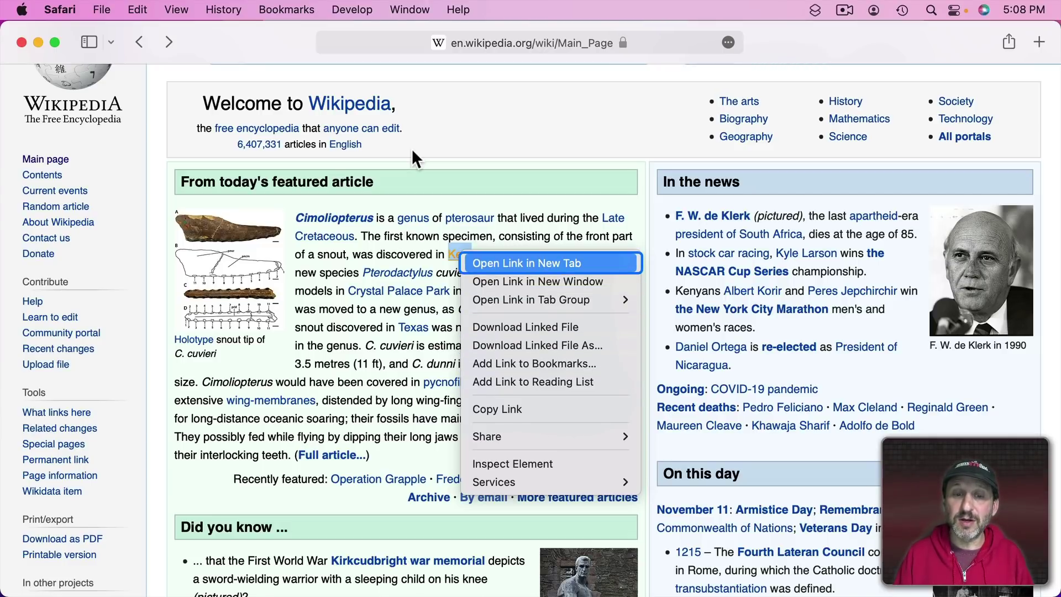
{"action": "key", "text": "Down"}
{"action": "key", "text": "Down"}
{"action": "key", "text": "Down"}
{"action": "key", "text": "Down"}
{"action": "key", "text": "Down"}
{"action": "key", "text": "Down"}
{"action": "key", "text": "Down"}
{"action": "key", "text": "Down"}
{"action": "key", "text": "Escape"}
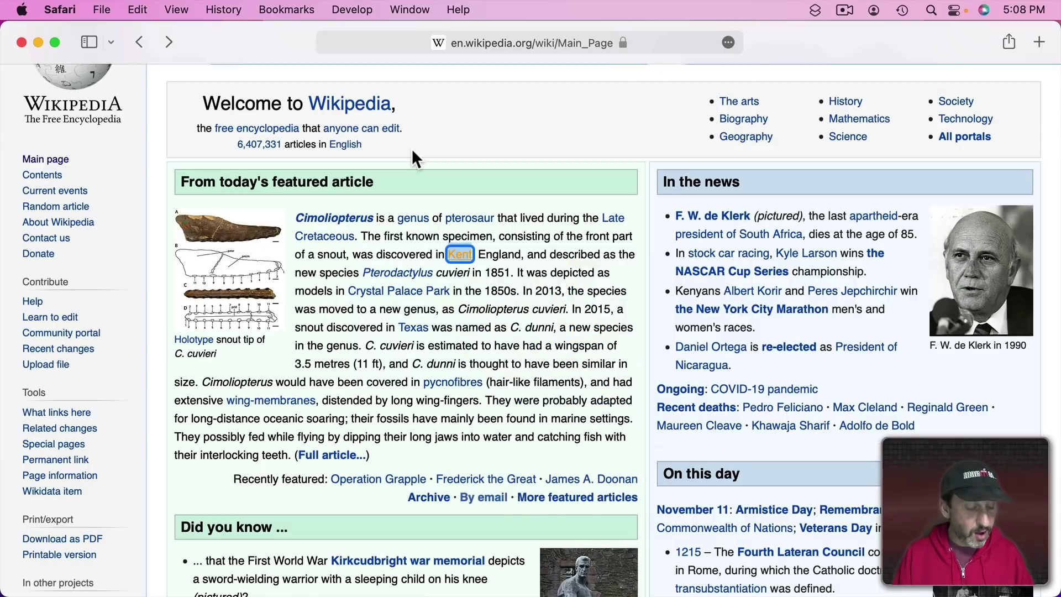
{"action": "key", "text": "ctrl+alt+super+space"}
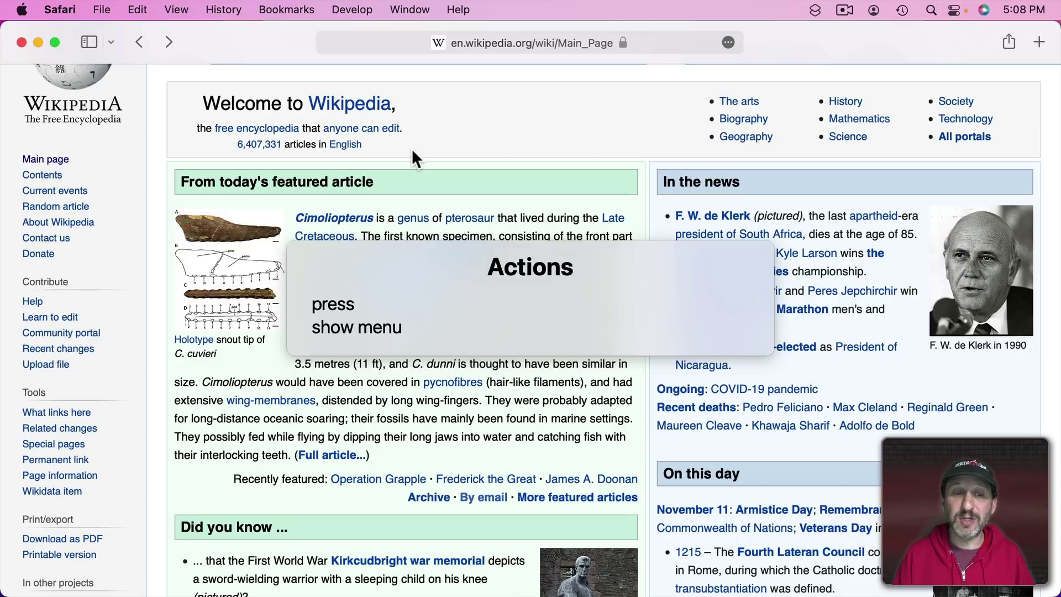
{"action": "key", "text": "Down"}
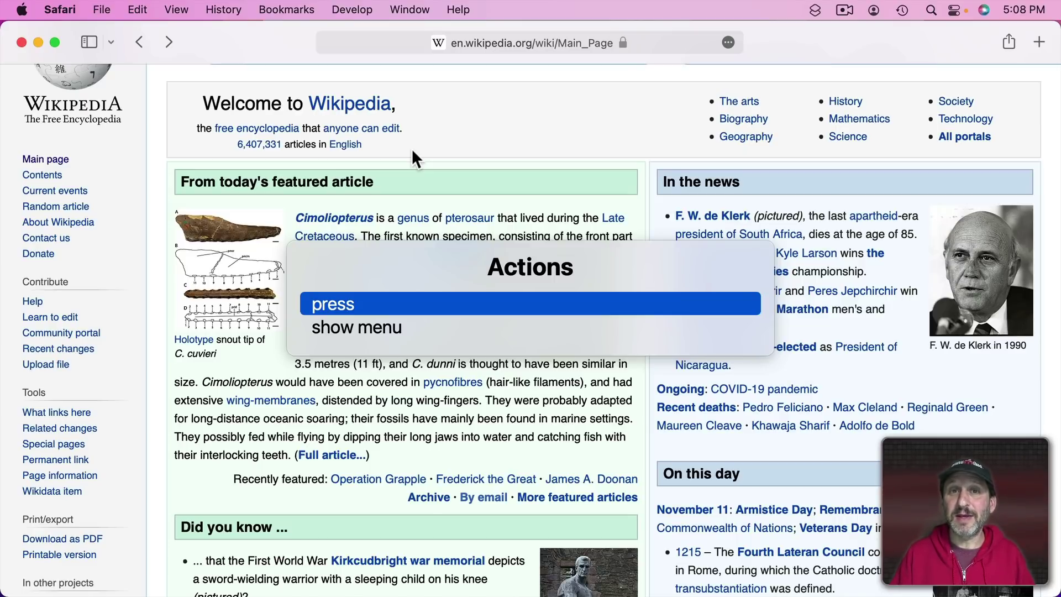
{"action": "key", "text": "Down"}
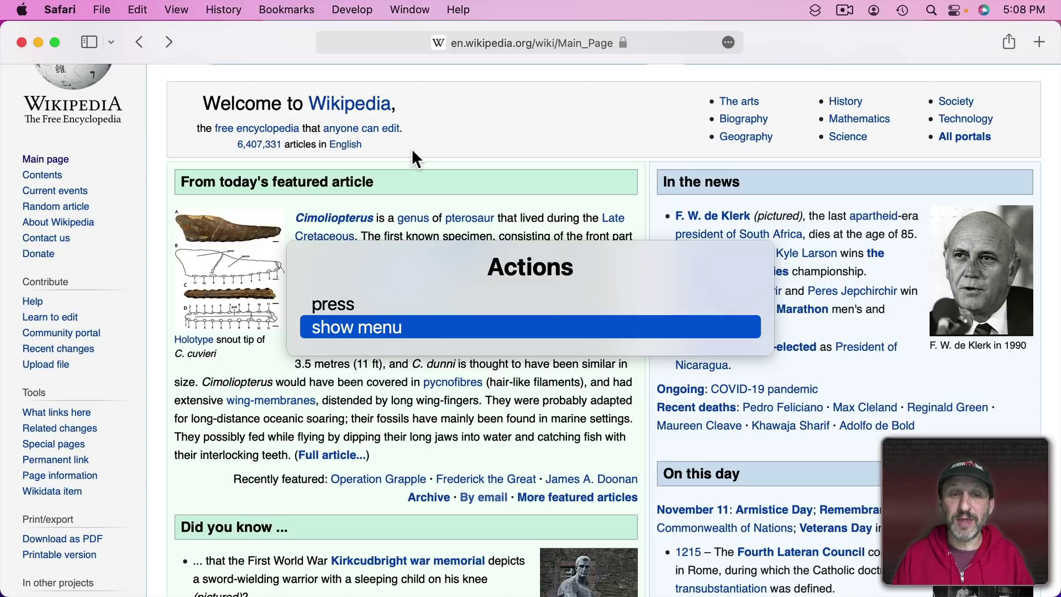
{"action": "key", "text": "Return"}
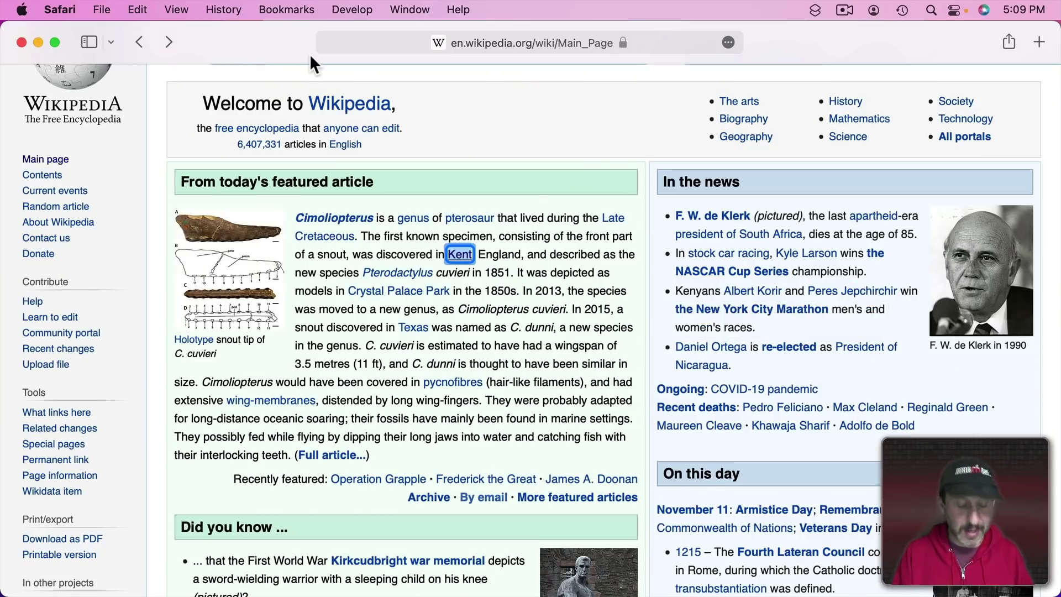
Step: Open Notification Center and close the Weekly Report notification from its Actions panel
{"action": "key", "text": "fn+n"}
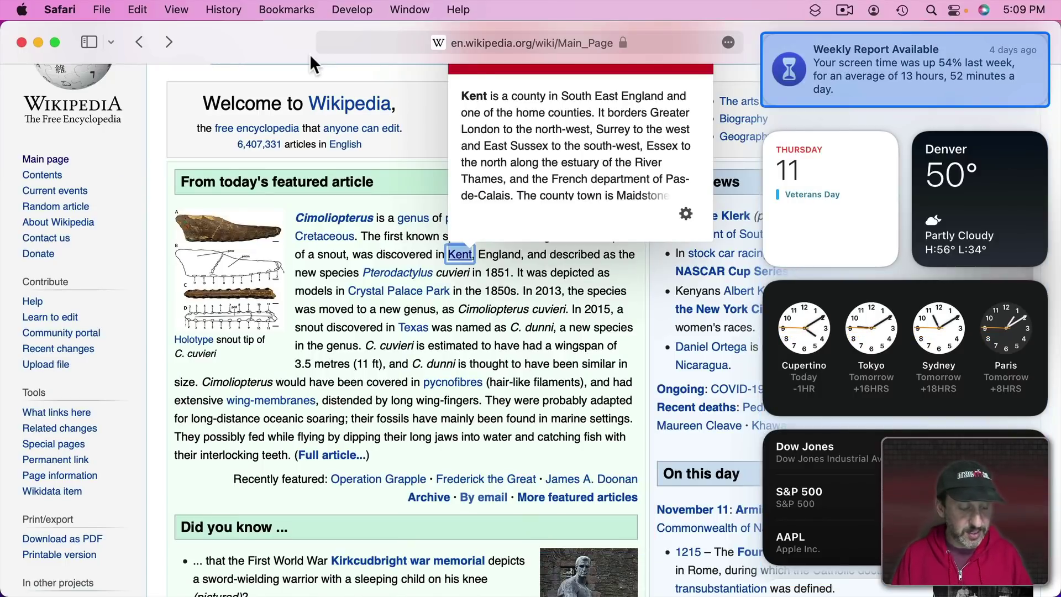
{"action": "key", "text": "Tab+z"}
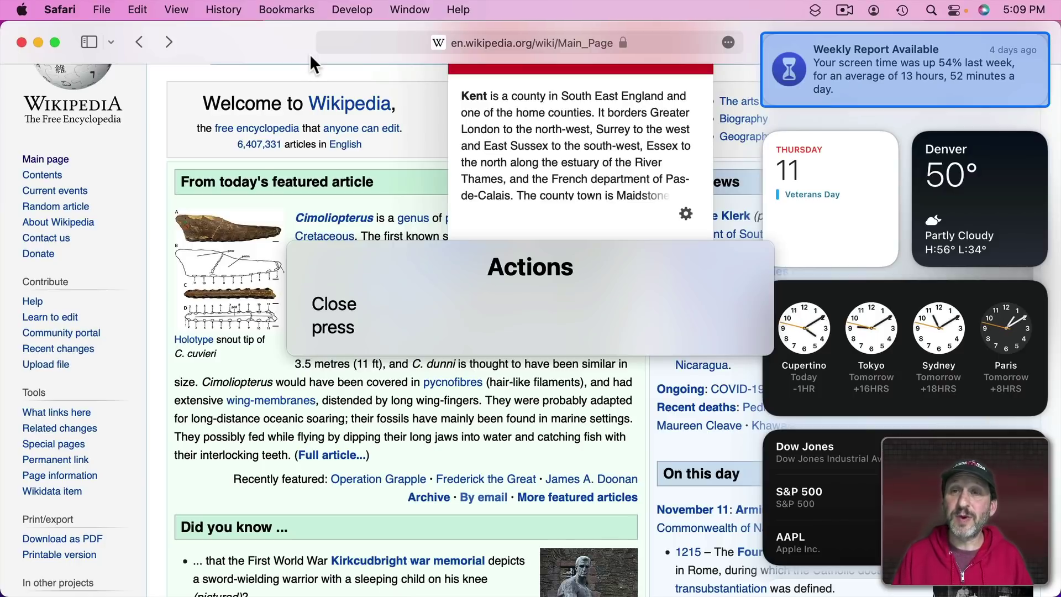
{"action": "key", "text": "Down"}
{"action": "key", "text": "Down"}
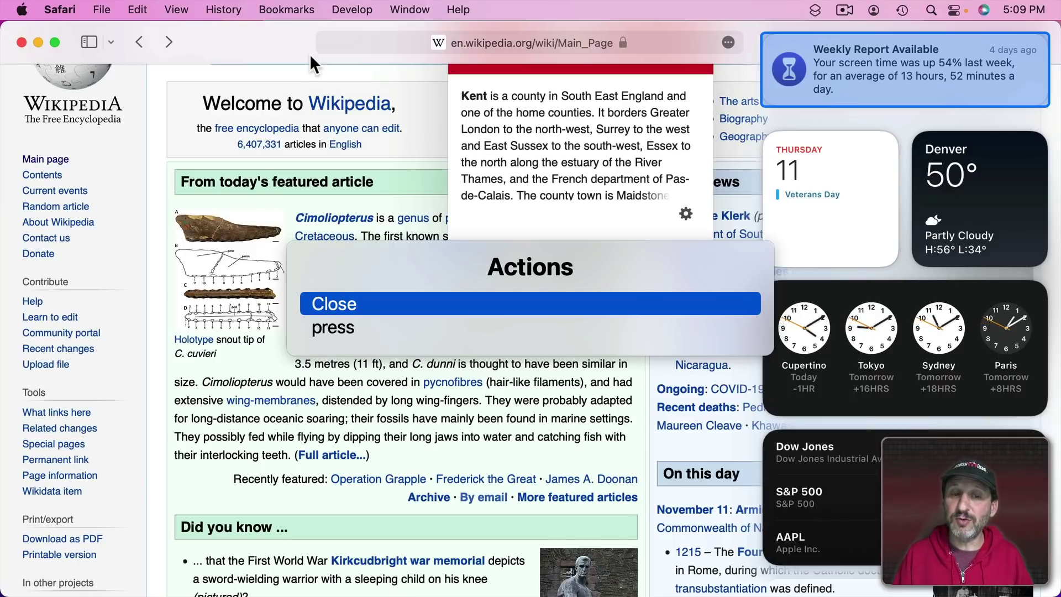
{"action": "key", "text": "Up"}
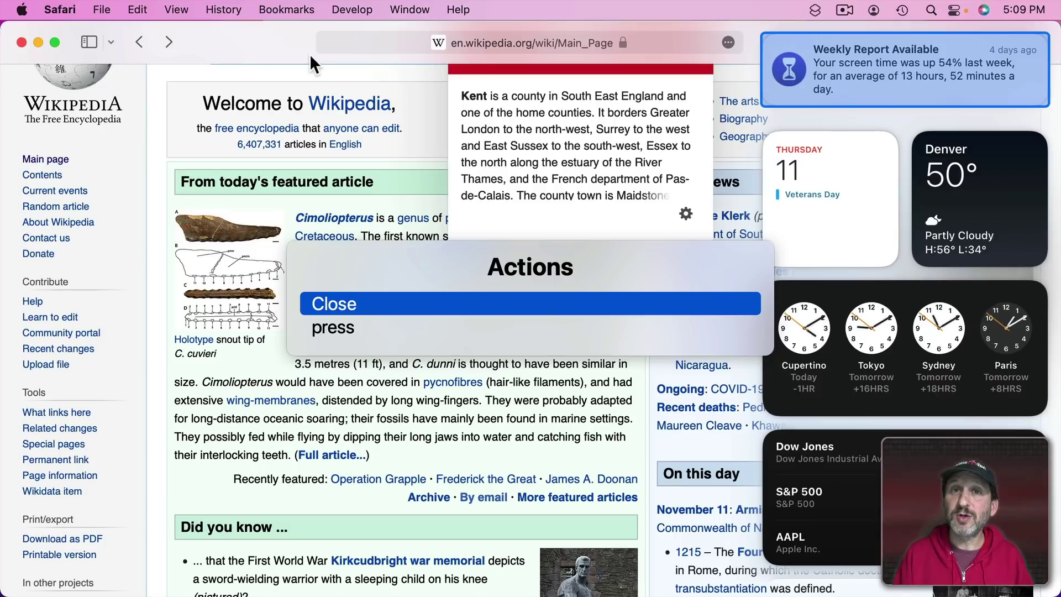
{"action": "key", "text": "Return"}
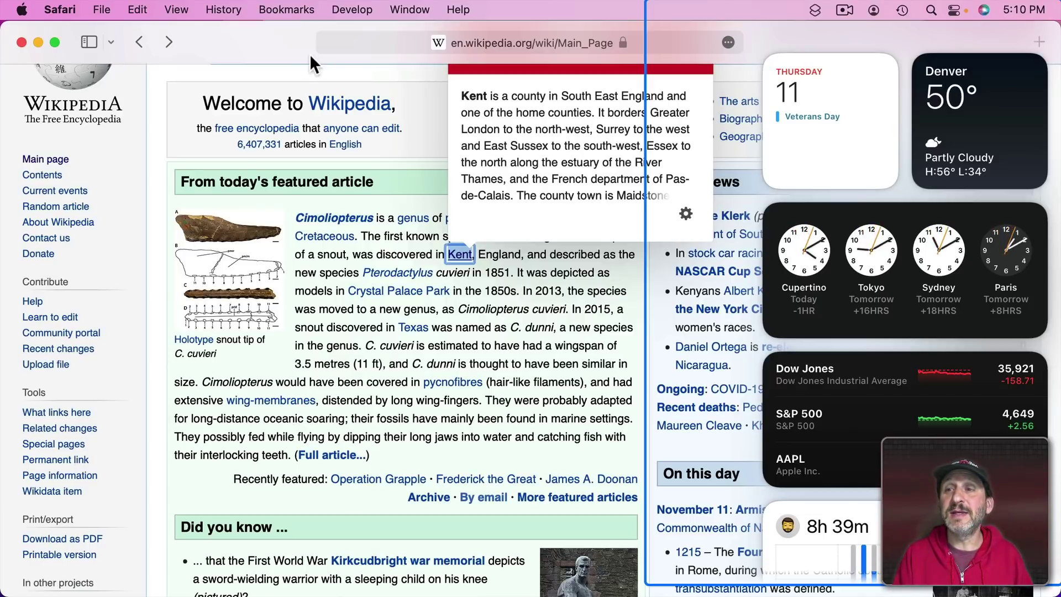
Step: Open Control Center, show the Bluetooth device details through its Actions panel, then close it
{"action": "key", "text": "c"}
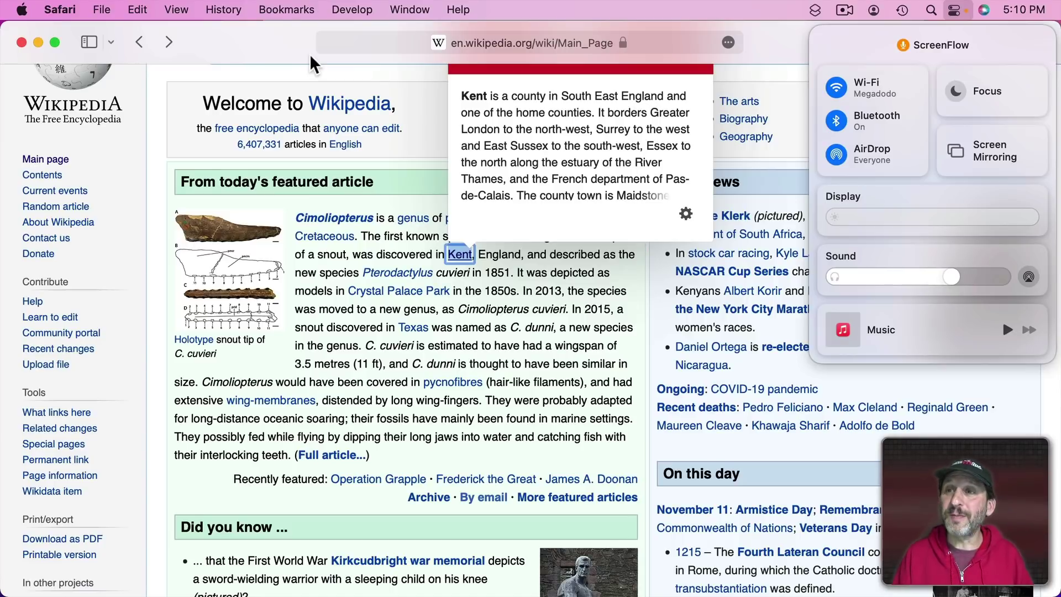
{"action": "key", "text": "Tab"}
{"action": "key", "text": "Tab"}
{"action": "key", "text": "Tab"}
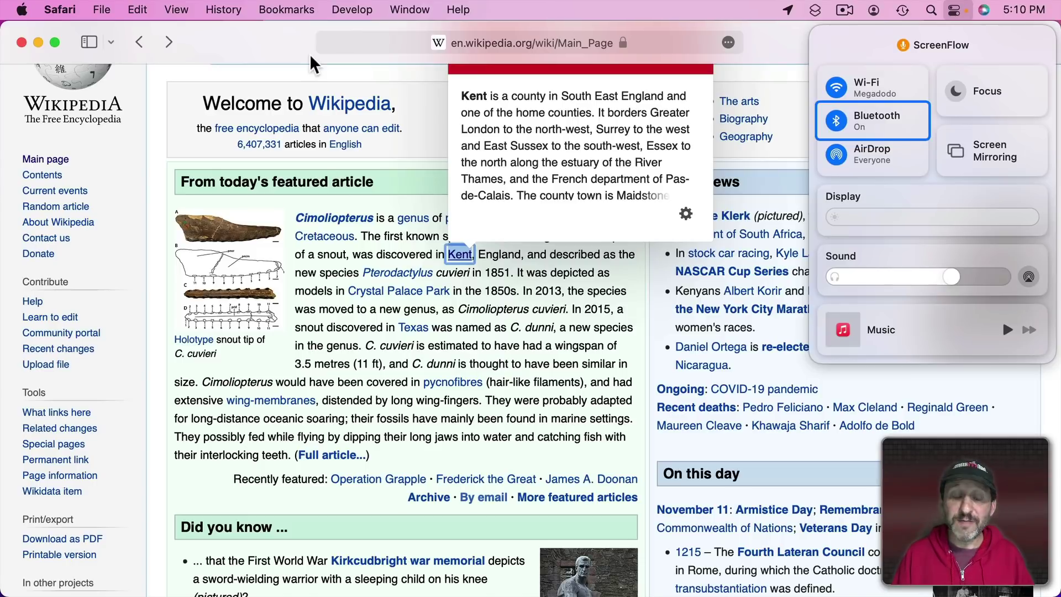
{"action": "key", "text": "ctrl+alt+super+space"}
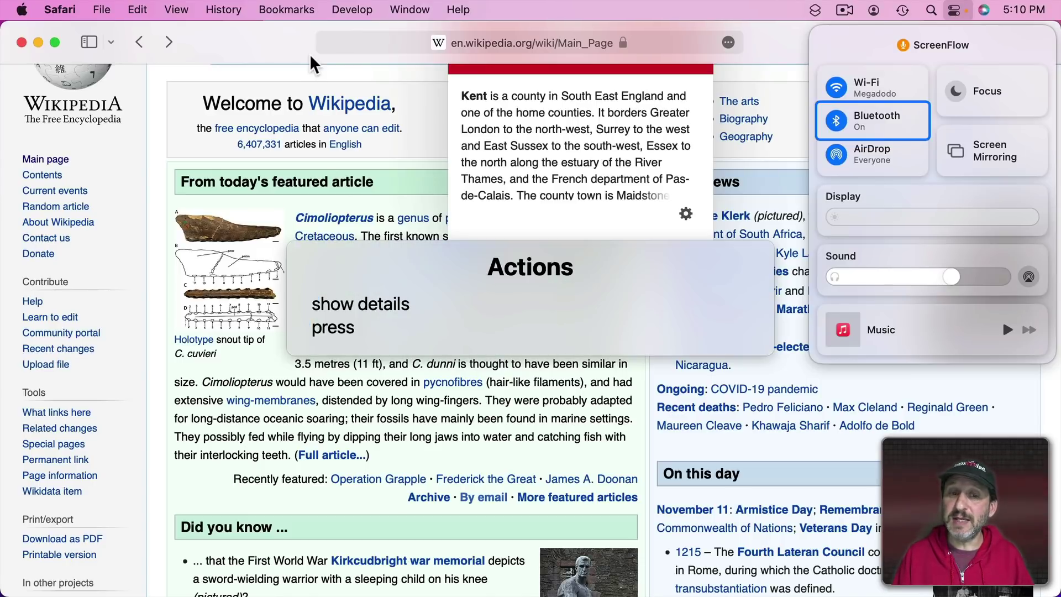
{"action": "key", "text": "Down"}
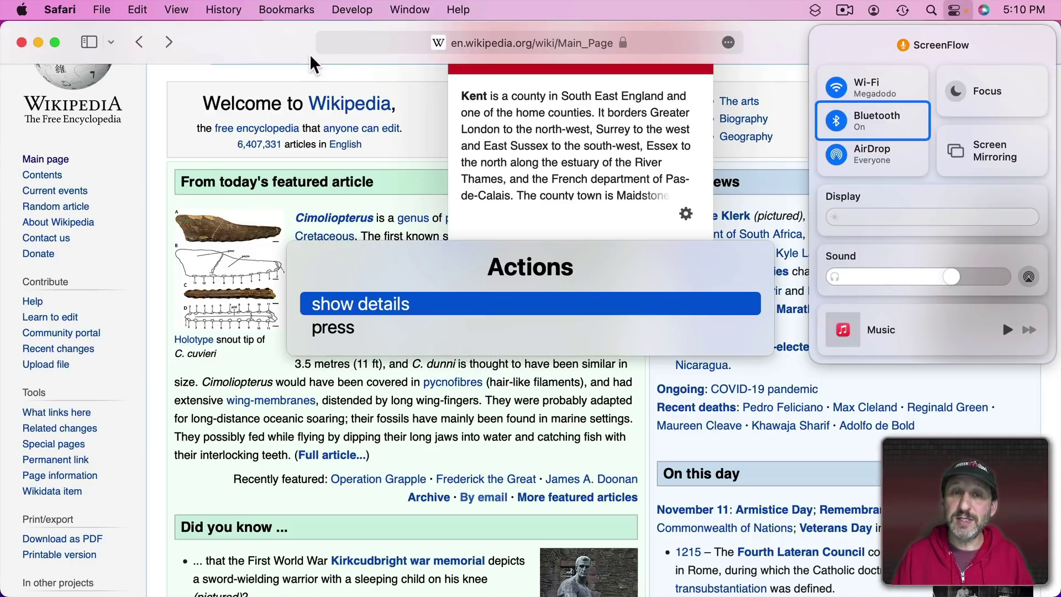
{"action": "key", "text": "Down"}
{"action": "key", "text": "Up"}
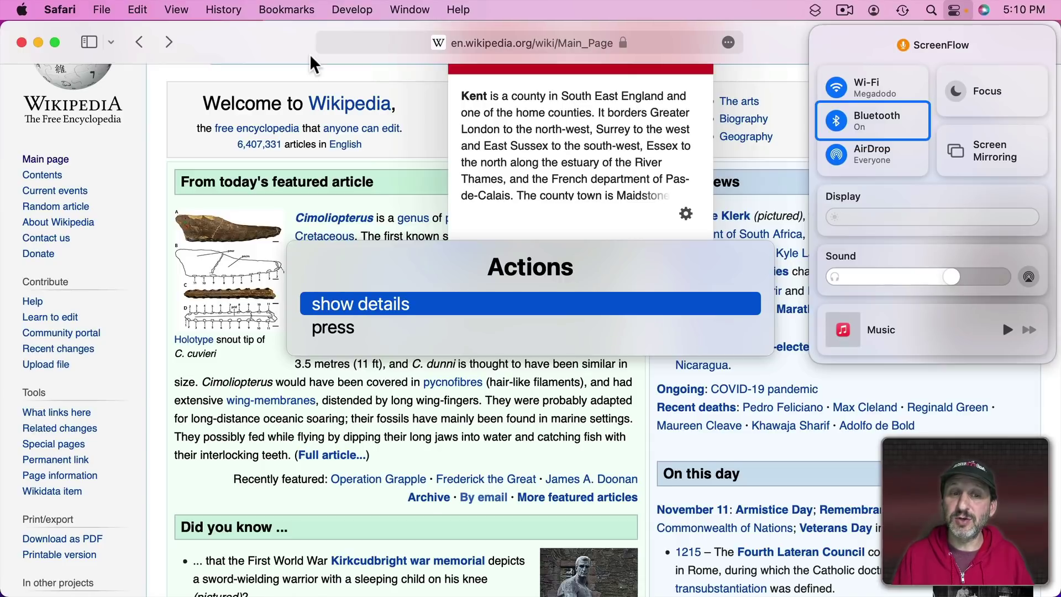
{"action": "key", "text": "Return"}
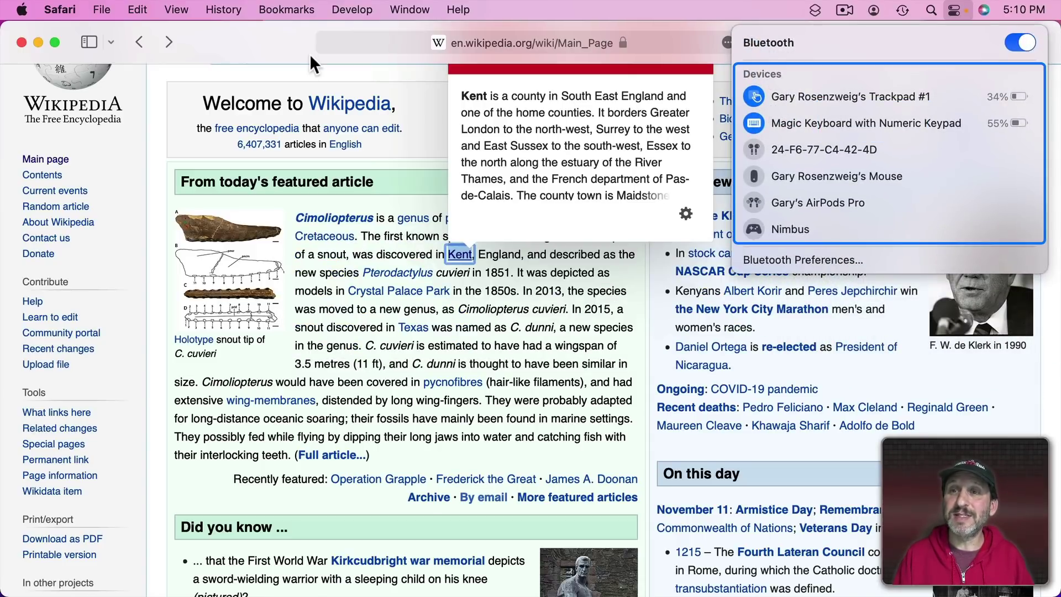
{"action": "left_click", "coordinate": [436, 95]}
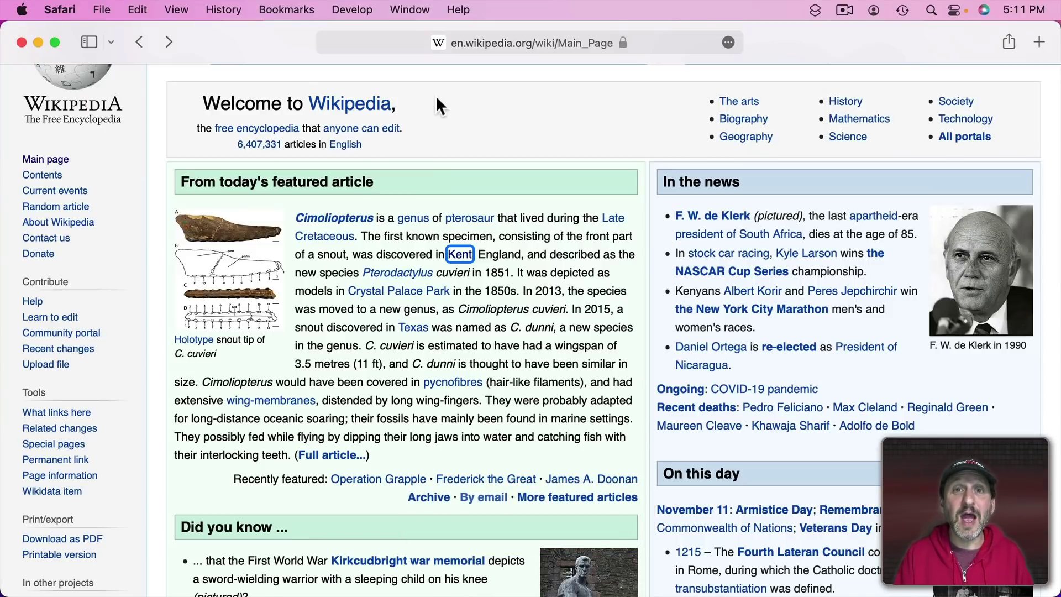
{"action": "key", "text": "ctrl"}
{"action": "key", "text": "ctrl+F2"}
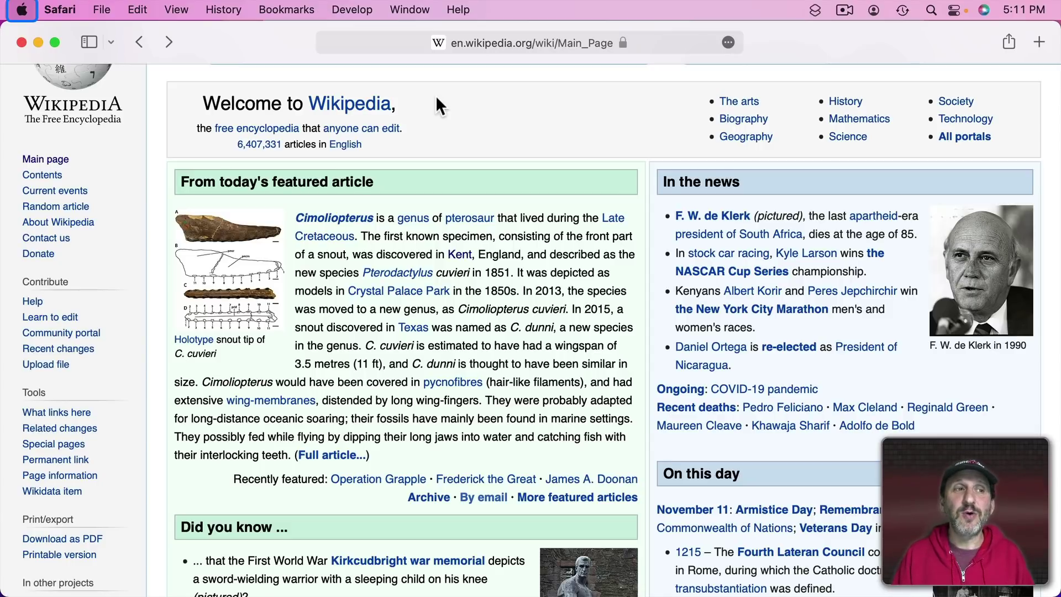
{"action": "key", "text": "Right"}
{"action": "key", "text": "Right"}
{"action": "key", "text": "Right"}
{"action": "key", "text": "Right"}
{"action": "key", "text": "Right"}
{"action": "key", "text": "Right"}
{"action": "key", "text": "Right"}
{"action": "key", "text": "Right"}
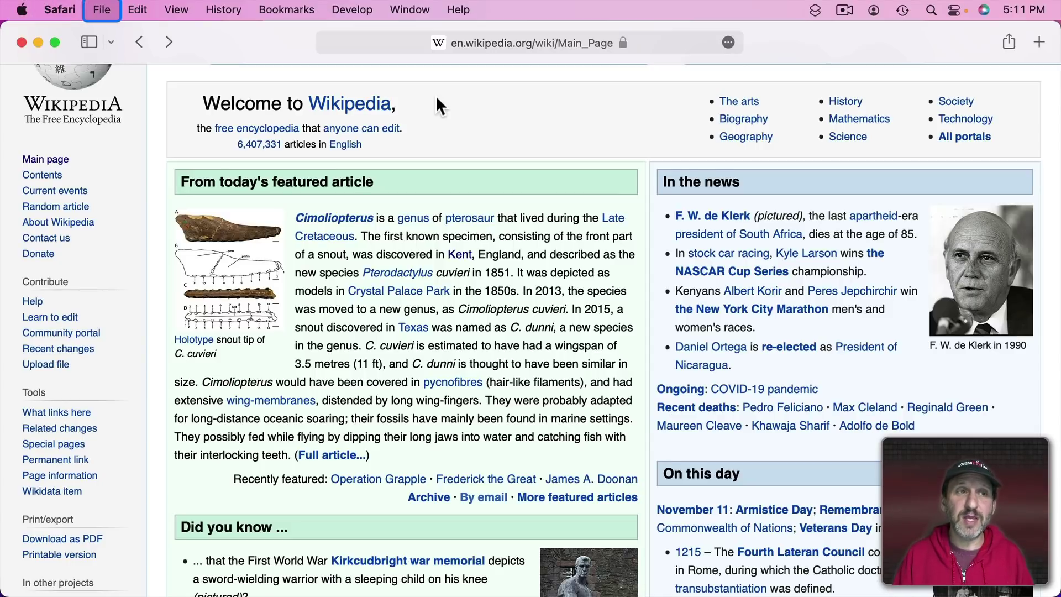
{"action": "key", "text": "Left"}
{"action": "key", "text": "Left"}
{"action": "key", "text": "Left"}
{"action": "key", "text": "Left"}
{"action": "key", "text": "Left"}
{"action": "key", "text": "Left"}
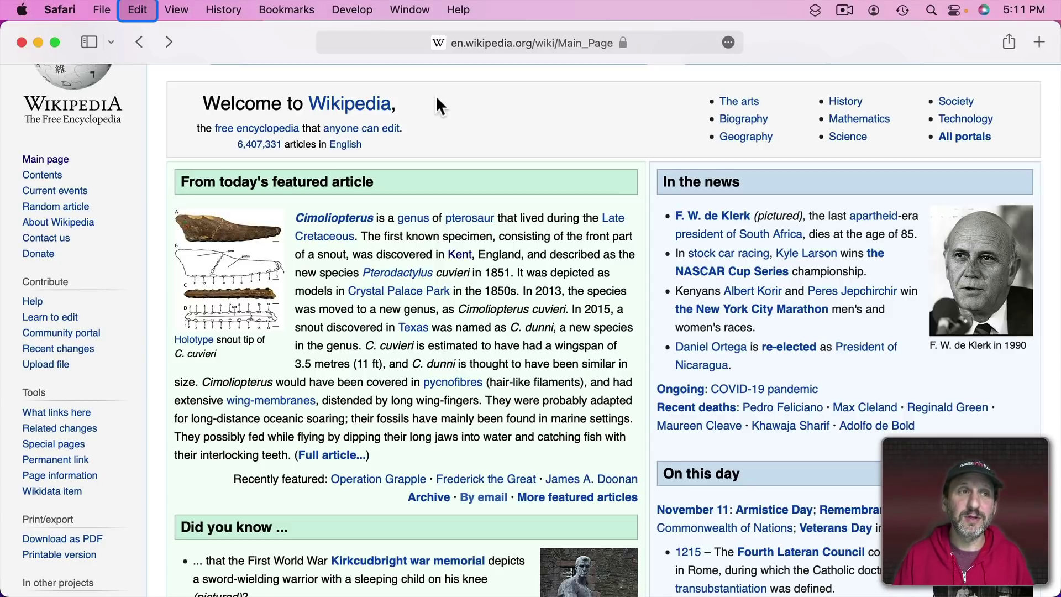
{"action": "key", "text": "Down"}
{"action": "key", "text": "Down"}
{"action": "key", "text": "Down"}
{"action": "key", "text": "Down"}
{"action": "key", "text": "Down"}
{"action": "key", "text": "Down"}
{"action": "key", "text": "Down"}
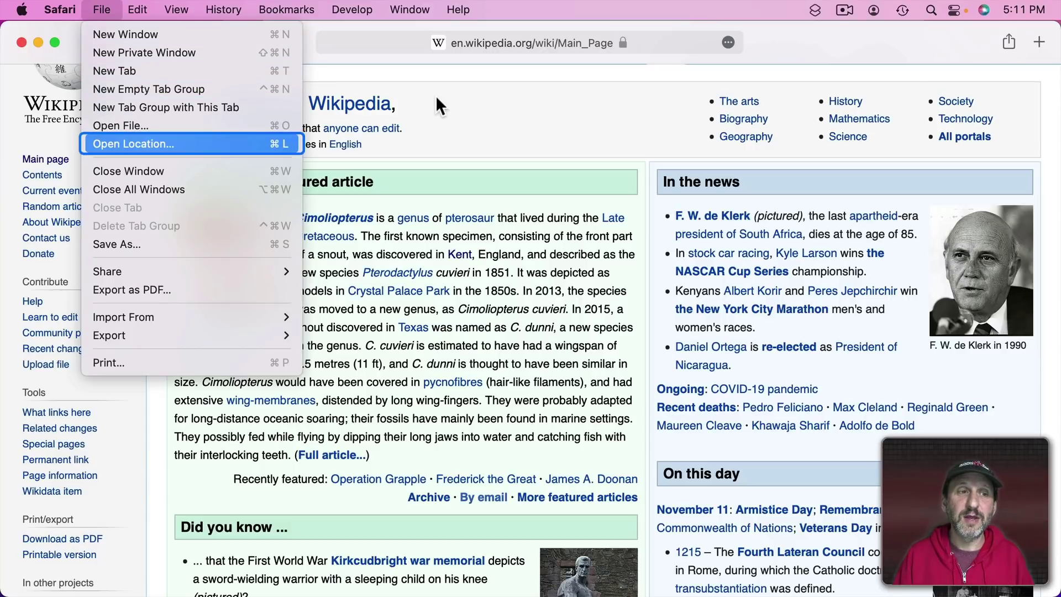
{"action": "key", "text": "Up"}
{"action": "key", "text": "Up"}
{"action": "key", "text": "Up"}
{"action": "key", "text": "Up"}
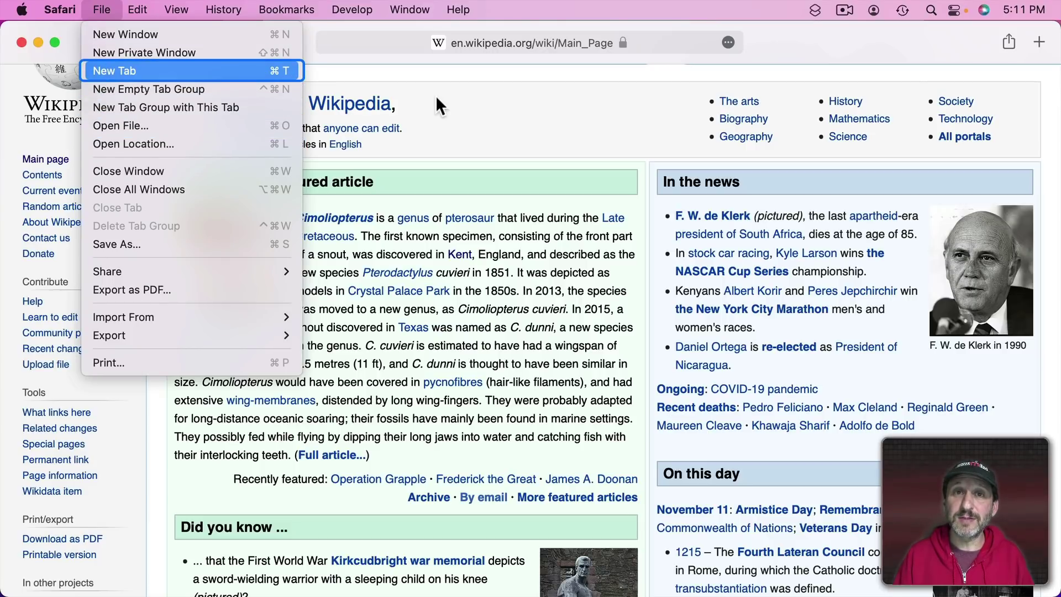
{"action": "key", "text": "Escape"}
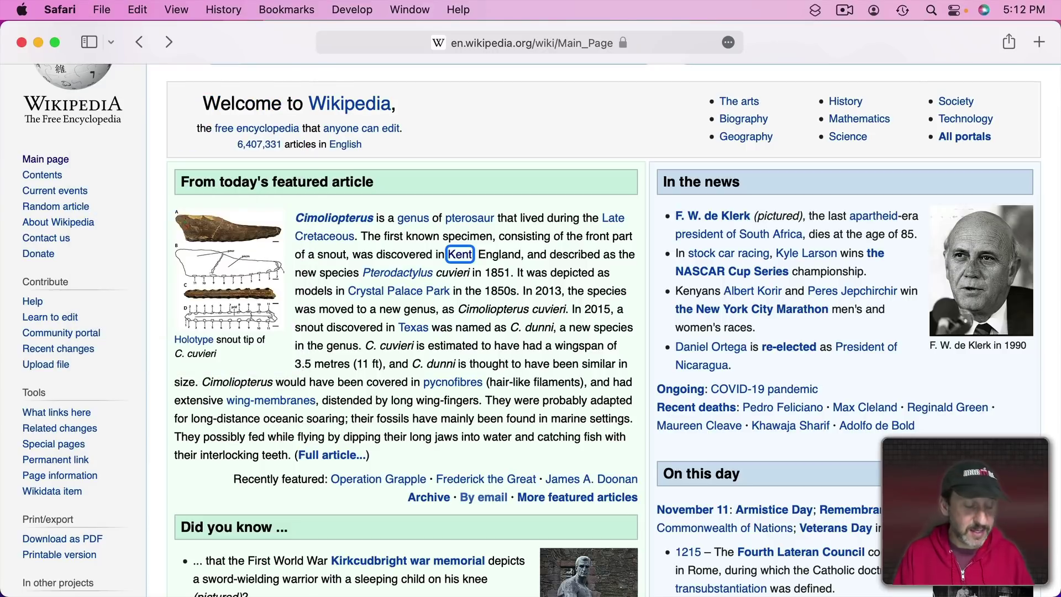
{"action": "key", "text": "a"}
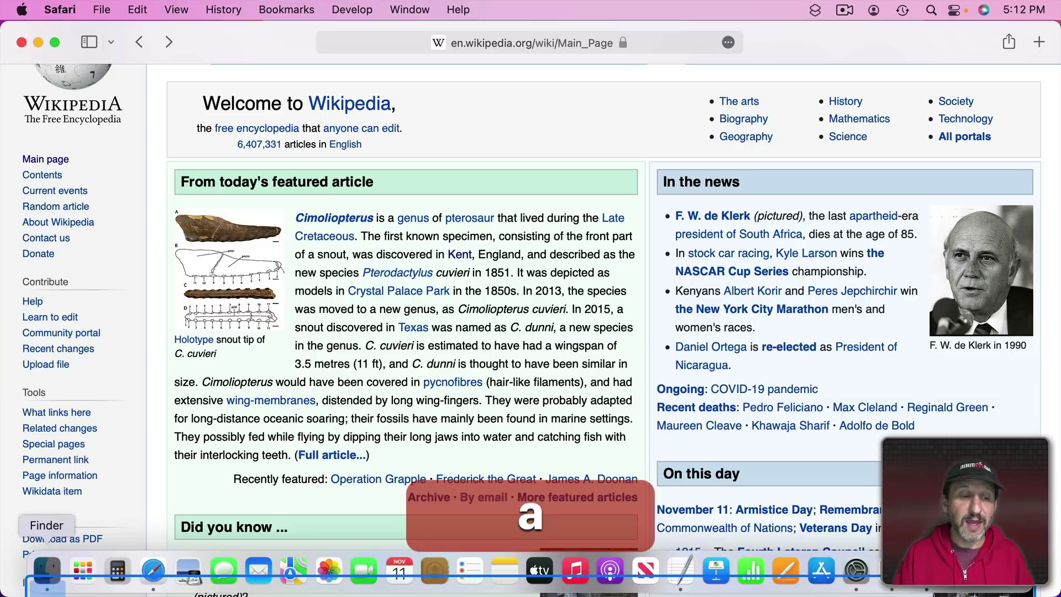
{"action": "key", "text": "Right"}
{"action": "key", "text": "Right"}
{"action": "key", "text": "Right"}
{"action": "key", "text": "Right"}
{"action": "key", "text": "Right"}
{"action": "key", "text": "Right"}
{"action": "key", "text": "Right"}
{"action": "key", "text": "Right"}
{"action": "key", "text": "Right"}
{"action": "key", "text": "Right"}
{"action": "key", "text": "Right"}
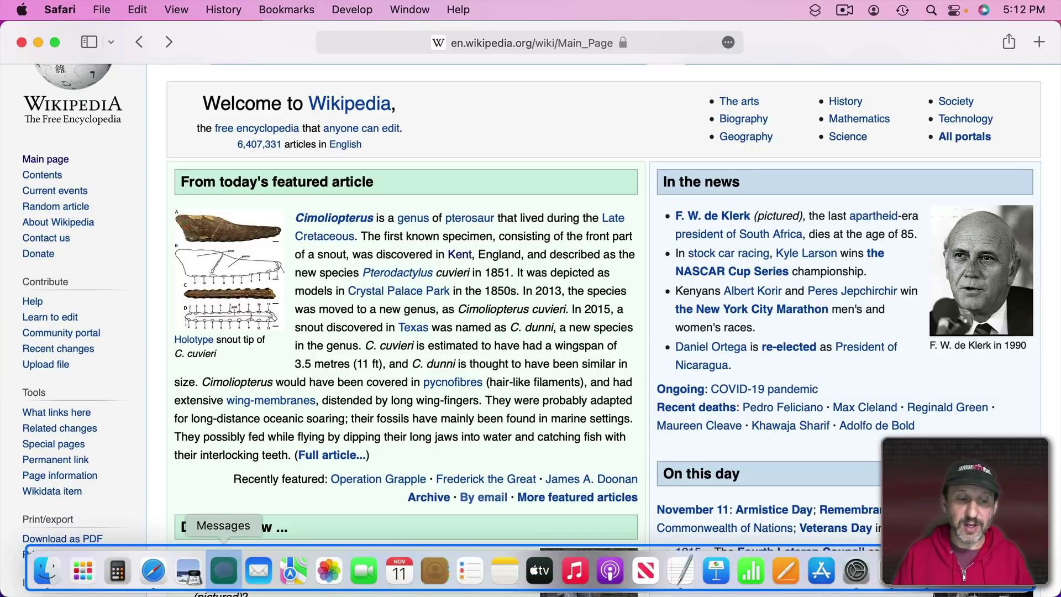
{"action": "key", "text": "Right"}
{"action": "key", "text": "Right"}
{"action": "key", "text": "Left"}
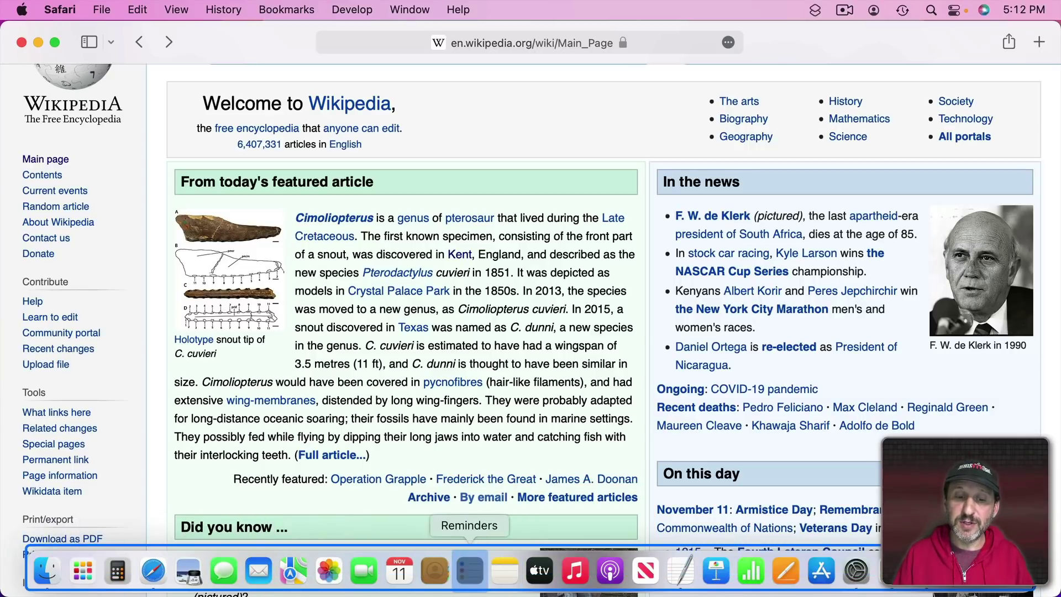
{"action": "key", "text": "Up"}
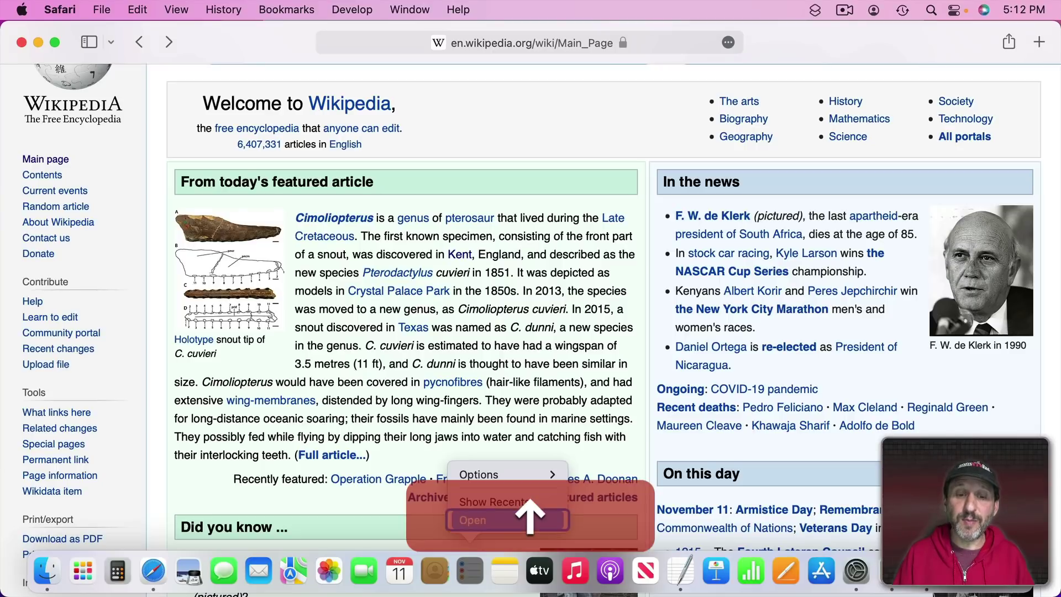
{"action": "key", "text": "Down"}
{"action": "key", "text": "Right"}
{"action": "key", "text": "Left"}
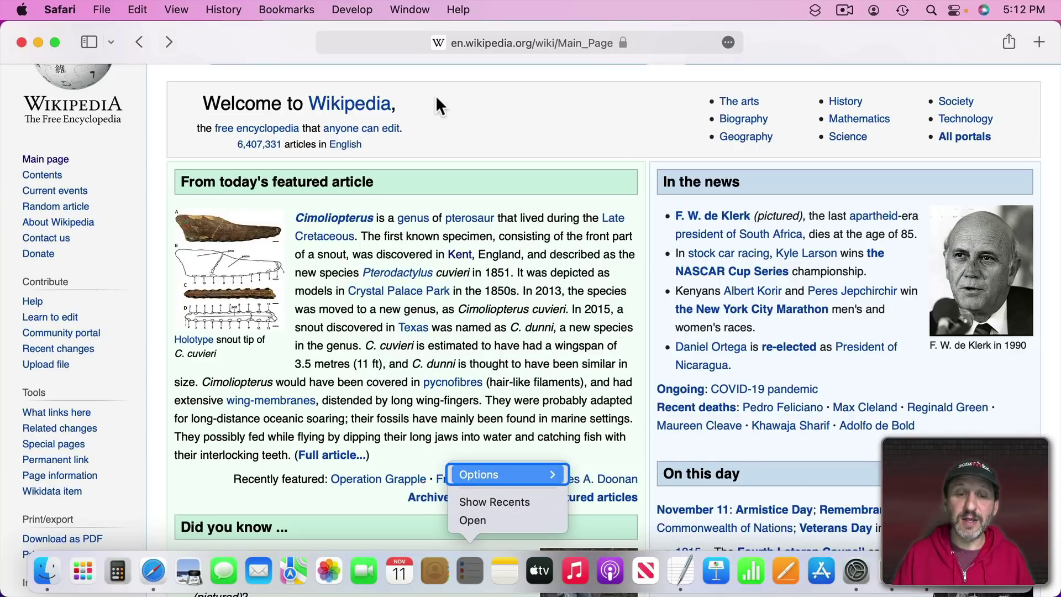
{"action": "key", "text": "Down"}
{"action": "key", "text": "Down"}
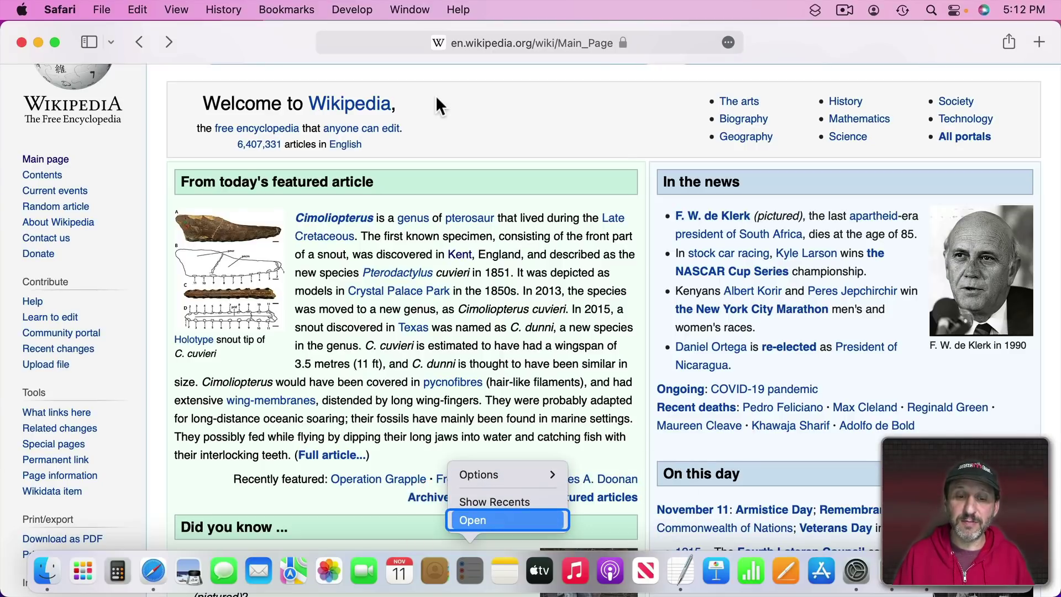
{"action": "key", "text": "Escape"}
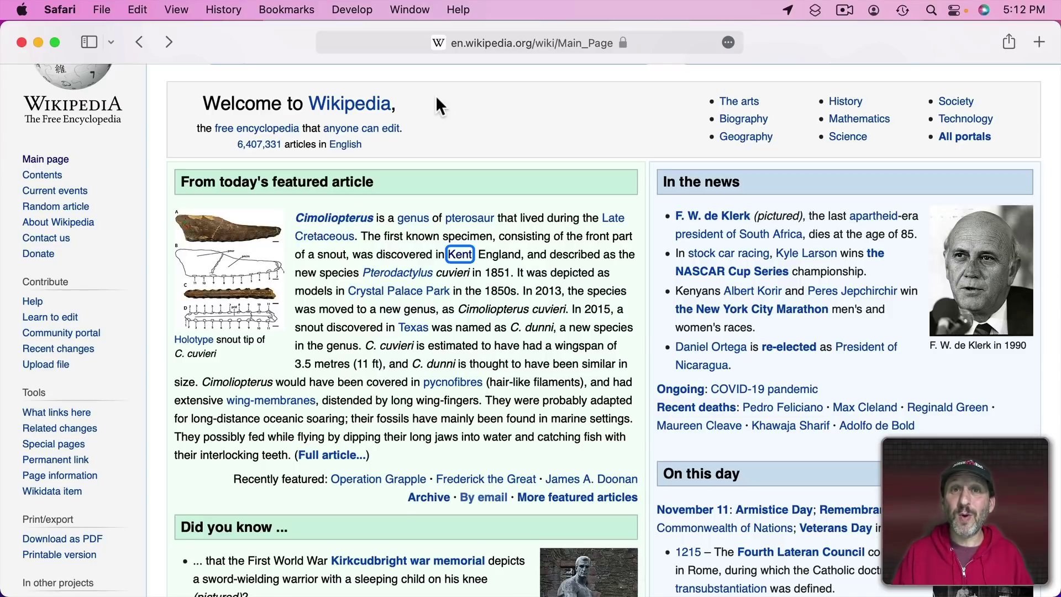
Step: In Mission Control, select the Accessibility window and bring it to the front
{"action": "left_click", "coordinate": [436, 95]}
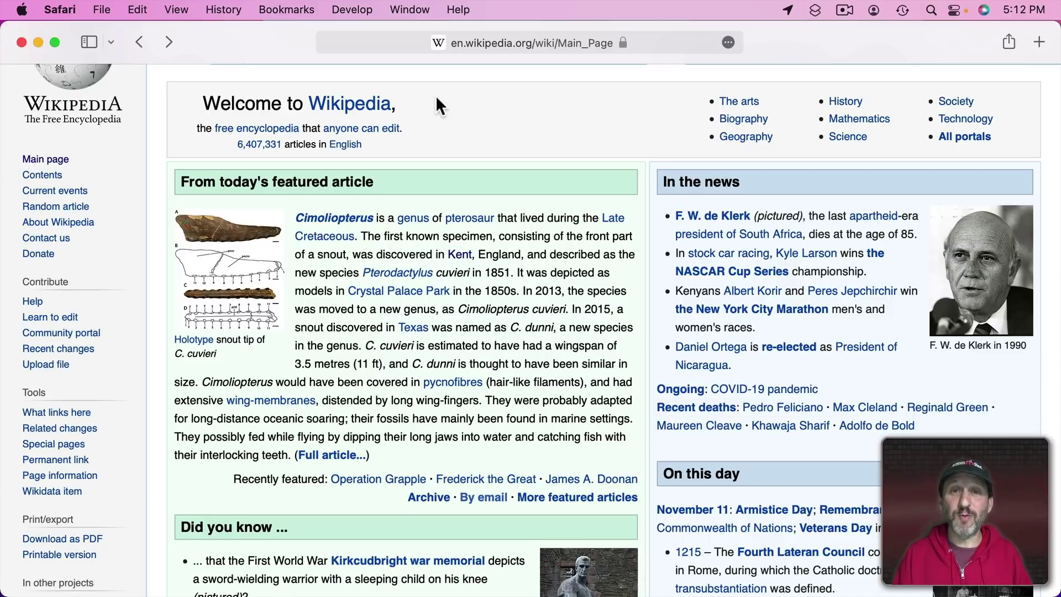
{"action": "key", "text": "ctrl+Up"}
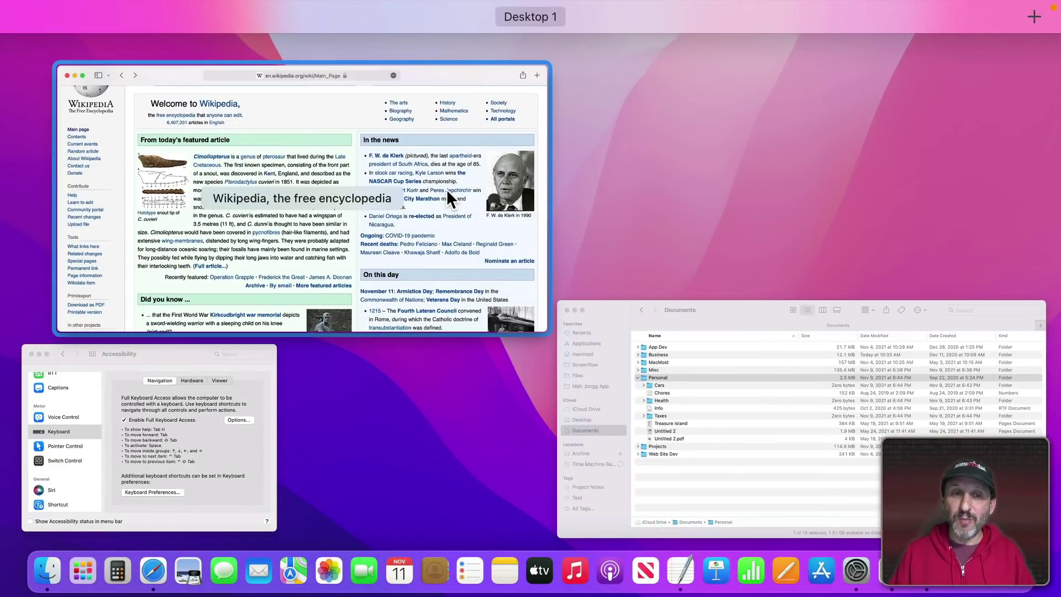
{"action": "key", "text": "Right"}
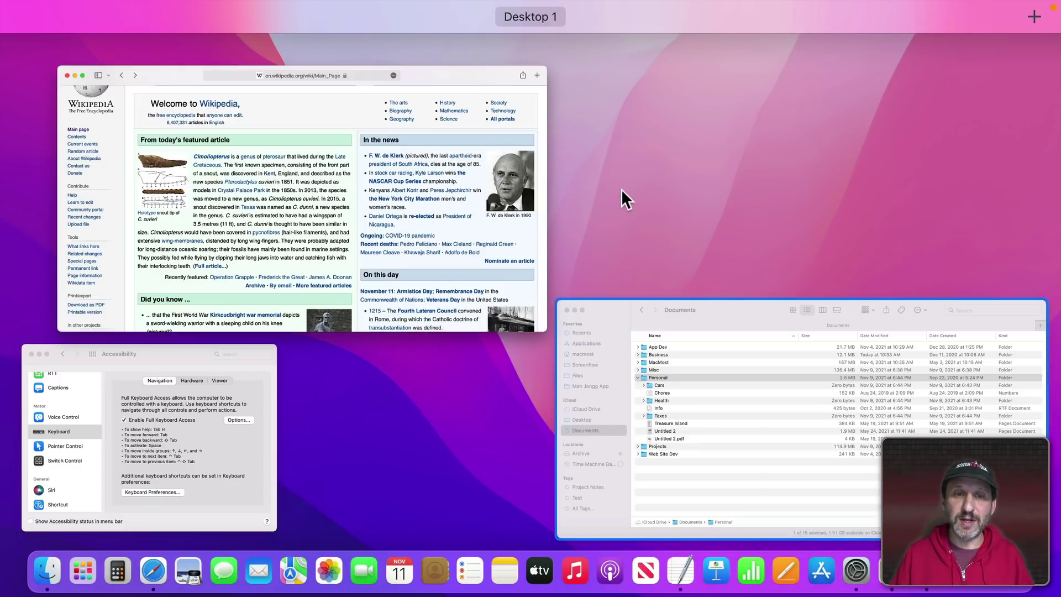
{"action": "key", "text": "shift+Tab"}
{"action": "key", "text": "shift+Tab"}
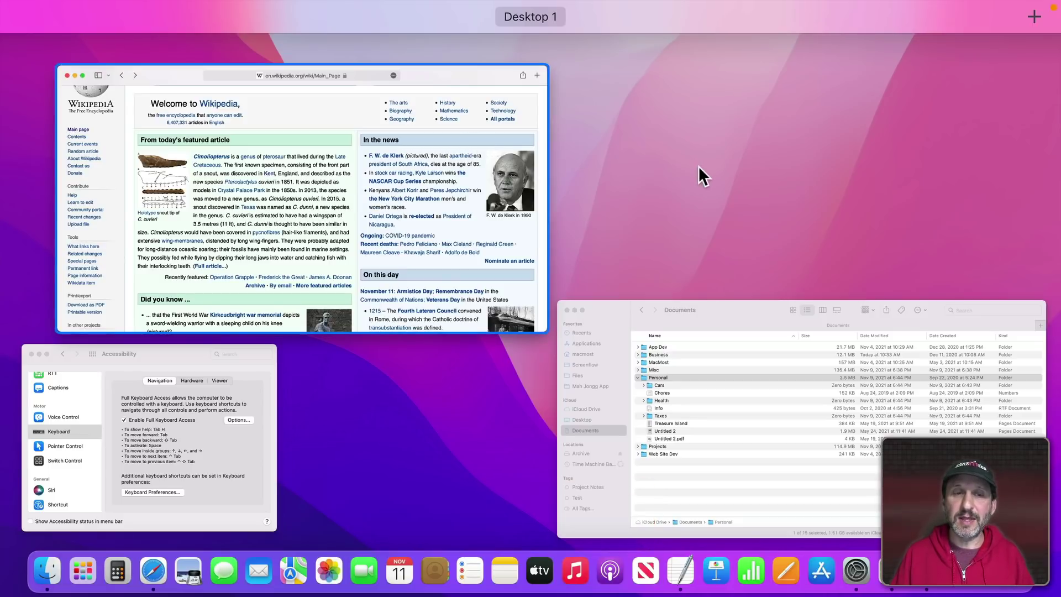
{"action": "key", "text": "Tab"}
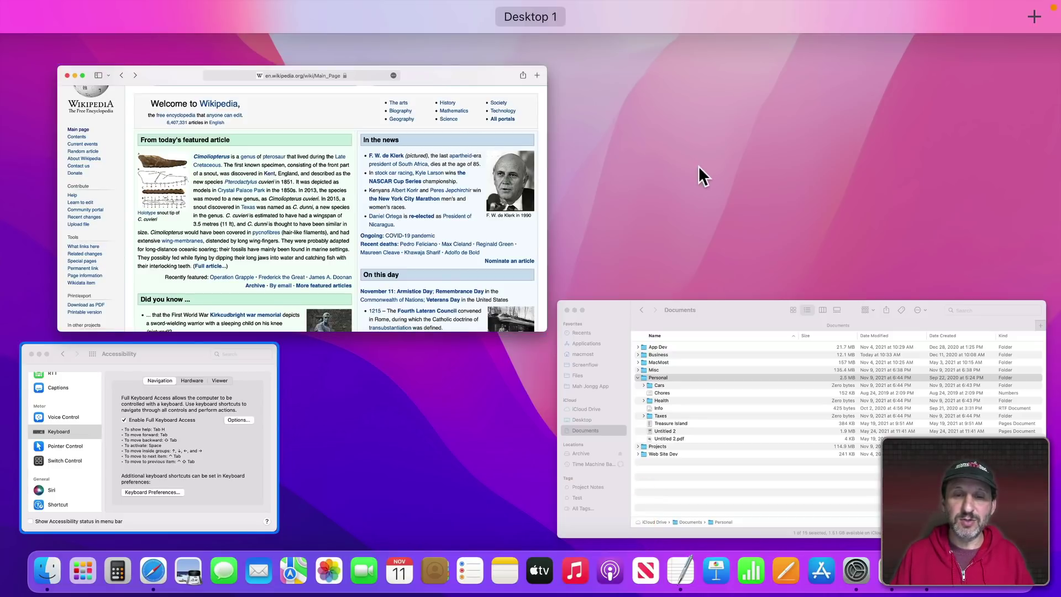
{"action": "key", "text": "space"}
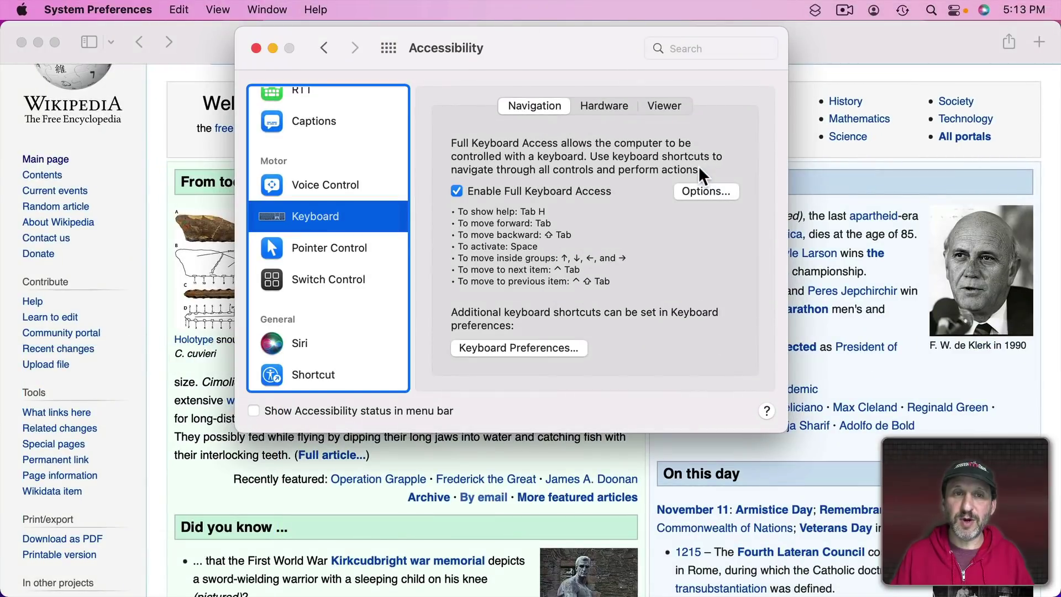
Step: Bring Safari forward via Mission Control, then list the Finder window's actions
{"action": "key", "text": "ctrl+Up"}
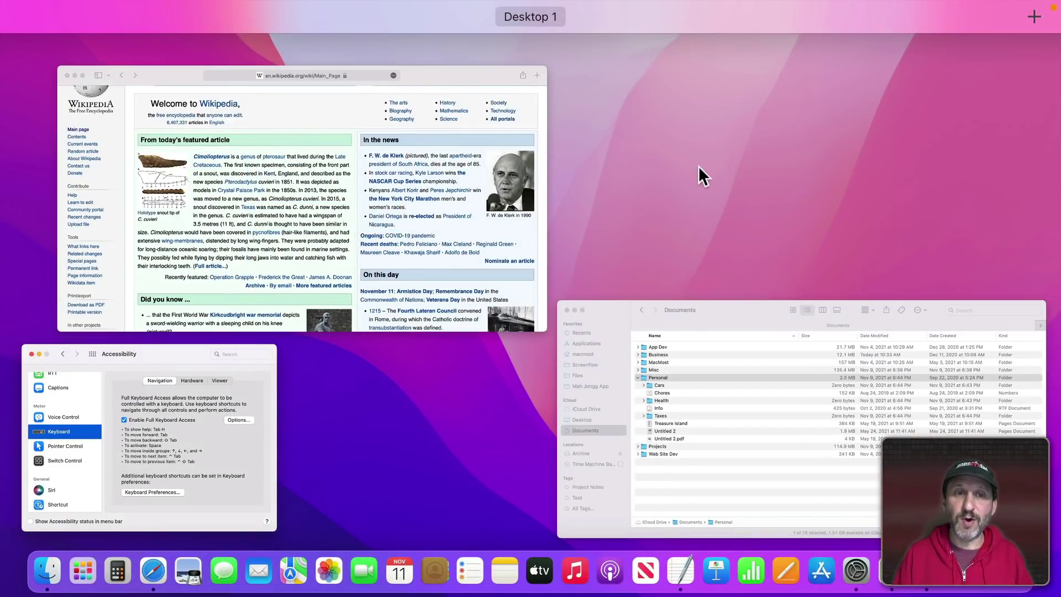
{"action": "key", "text": "Tab"}
{"action": "key", "text": "space"}
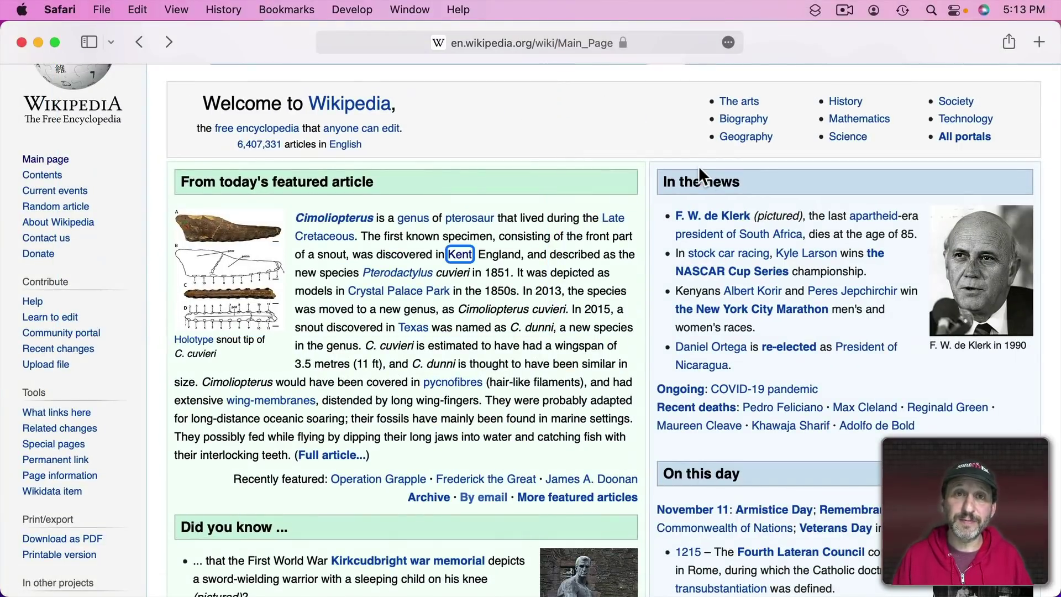
{"action": "key", "text": "ctrl+Up"}
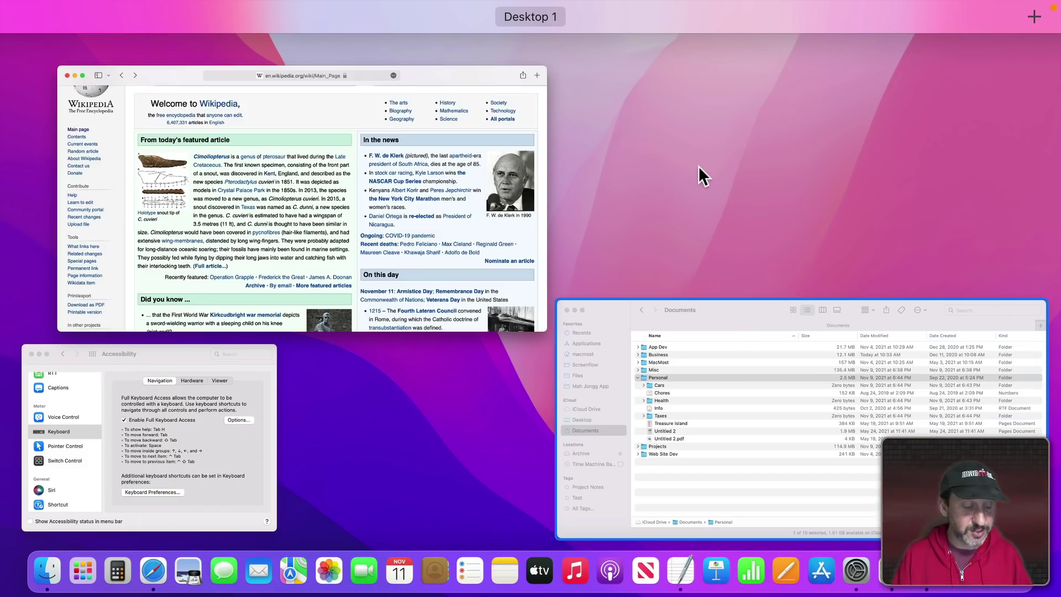
{"action": "key", "text": "Tab+z"}
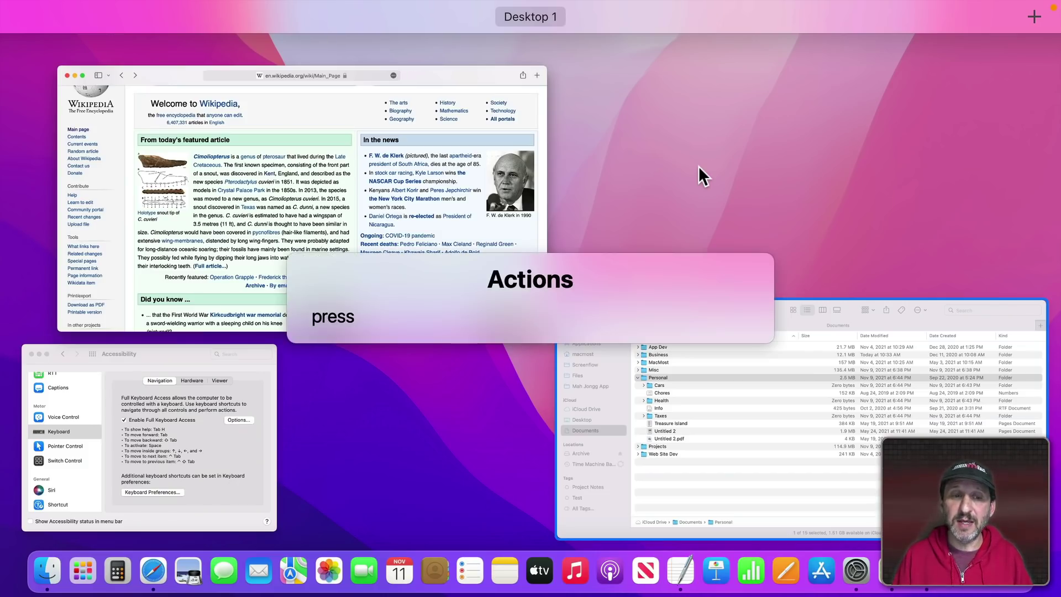
{"action": "key", "text": "Down"}
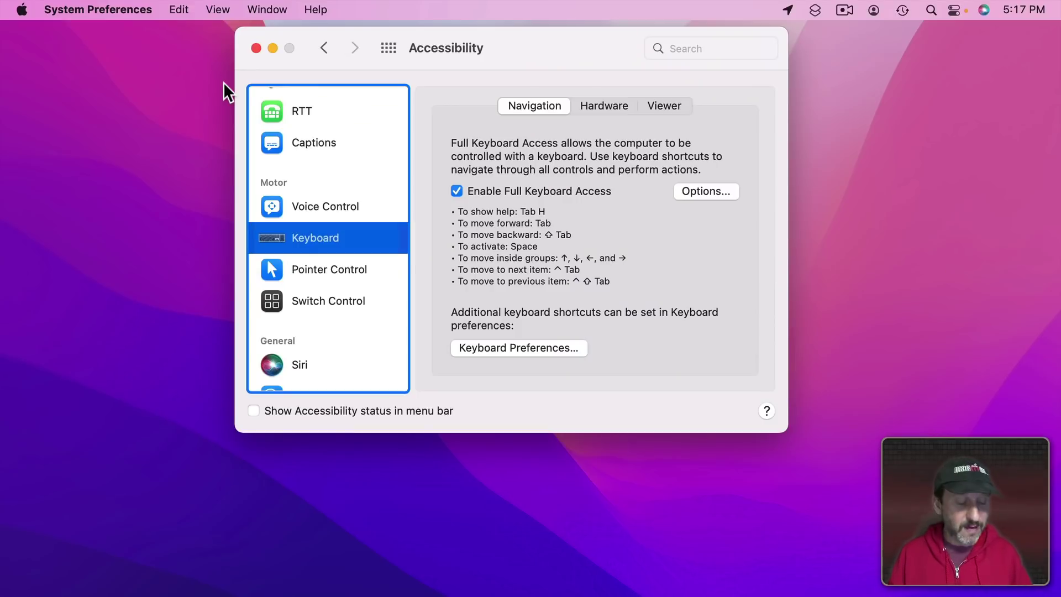
{"action": "key", "text": "Tab+h"}
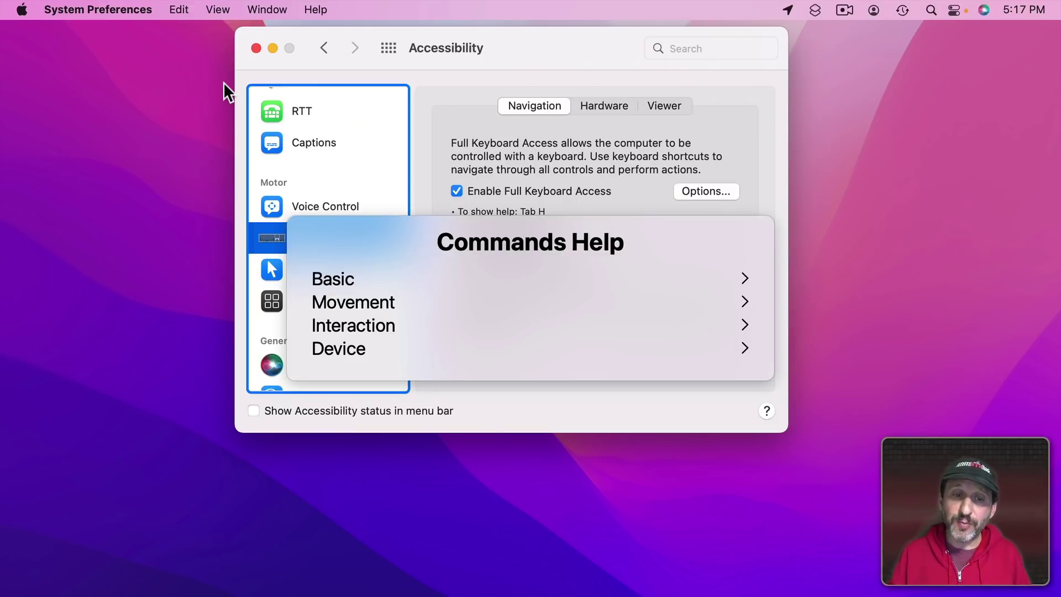
{"action": "key", "text": "Down"}
{"action": "key", "text": "Down"}
{"action": "key", "text": "Down"}
{"action": "key", "text": "Down"}
{"action": "key", "text": "Right"}
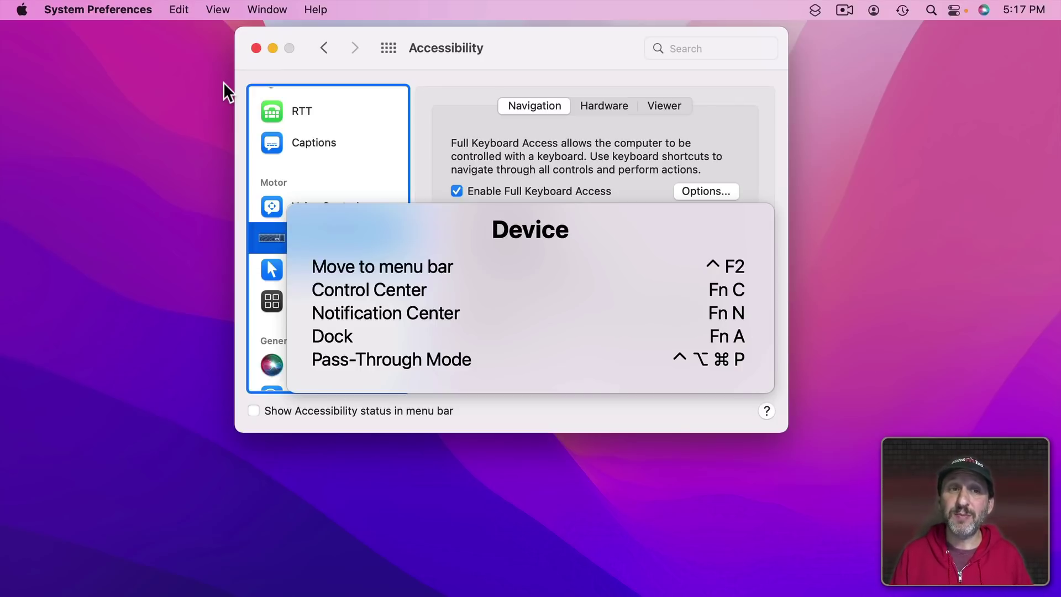
{"action": "key", "text": "Escape"}
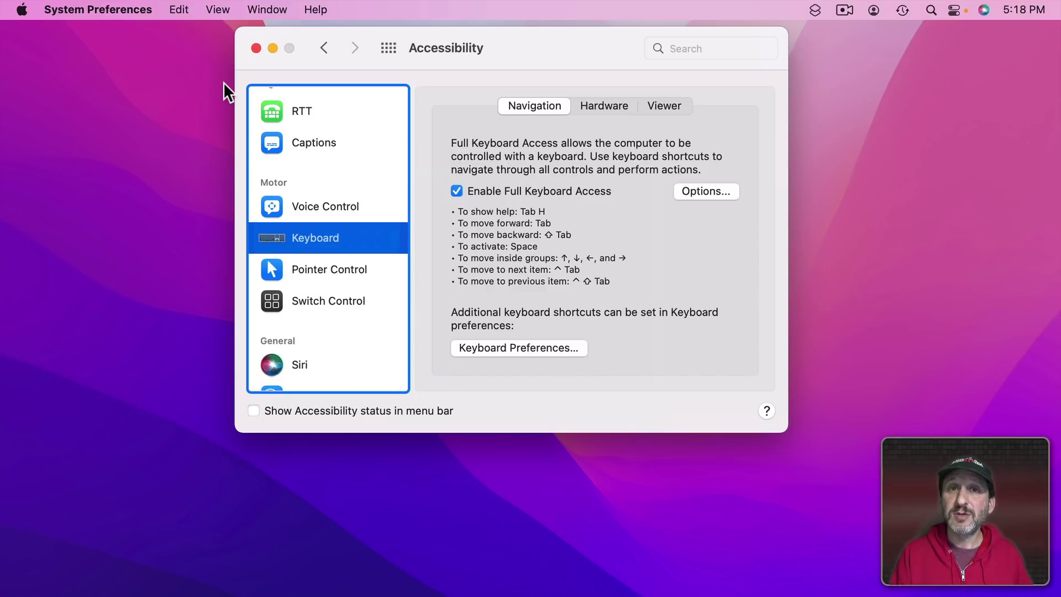
Step: Toggle Pass-Through Mode on and off with Ctrl-Option-Cmd-P, leaving it off
{"action": "key", "text": "ctrl+alt+super+p"}
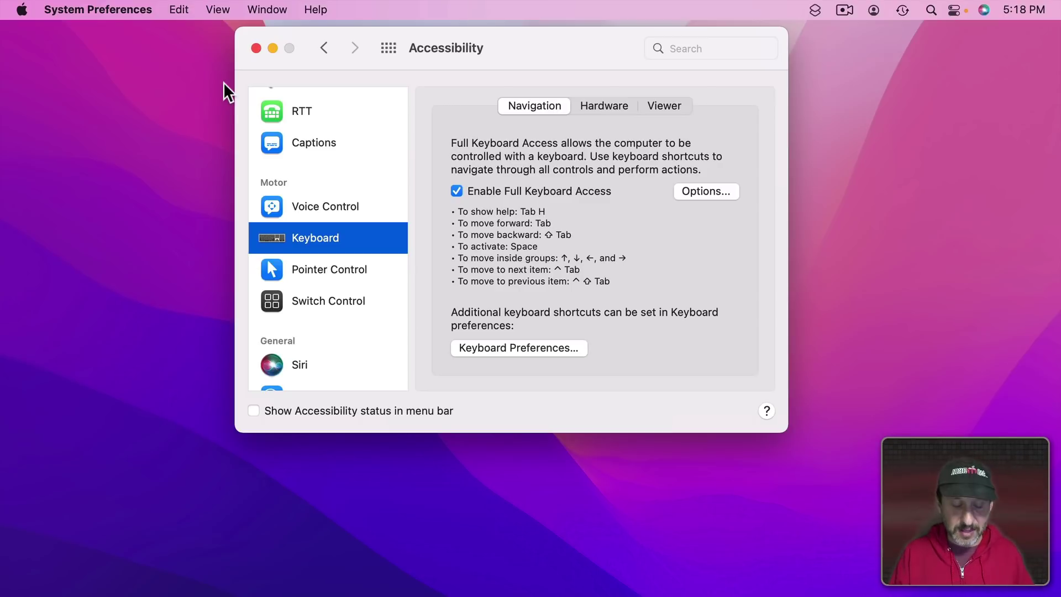
{"action": "key", "text": "ctrl+alt+super+p"}
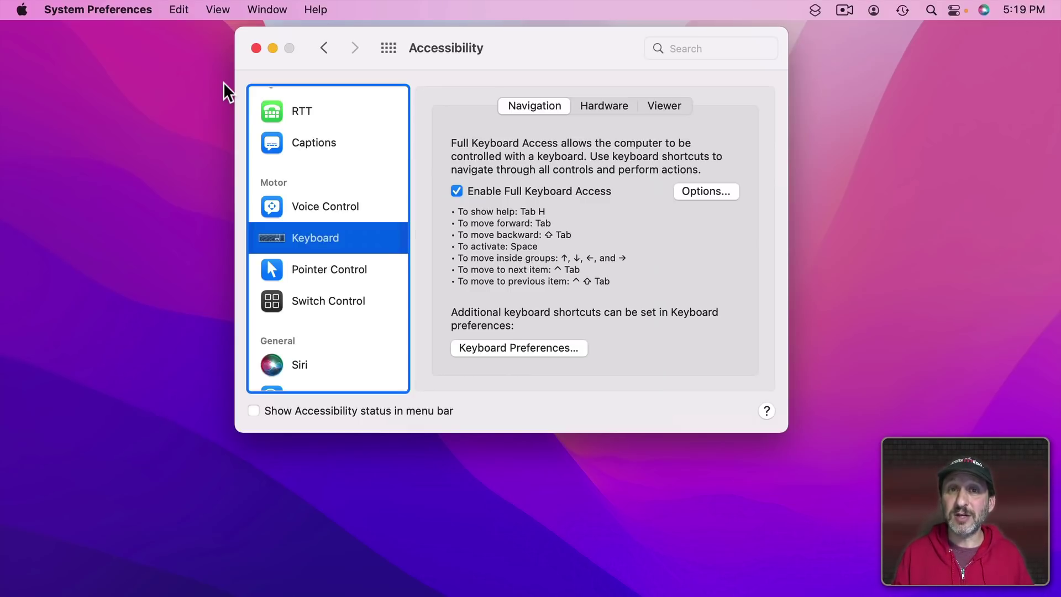
{"action": "key", "text": "ctrl+alt+super+p"}
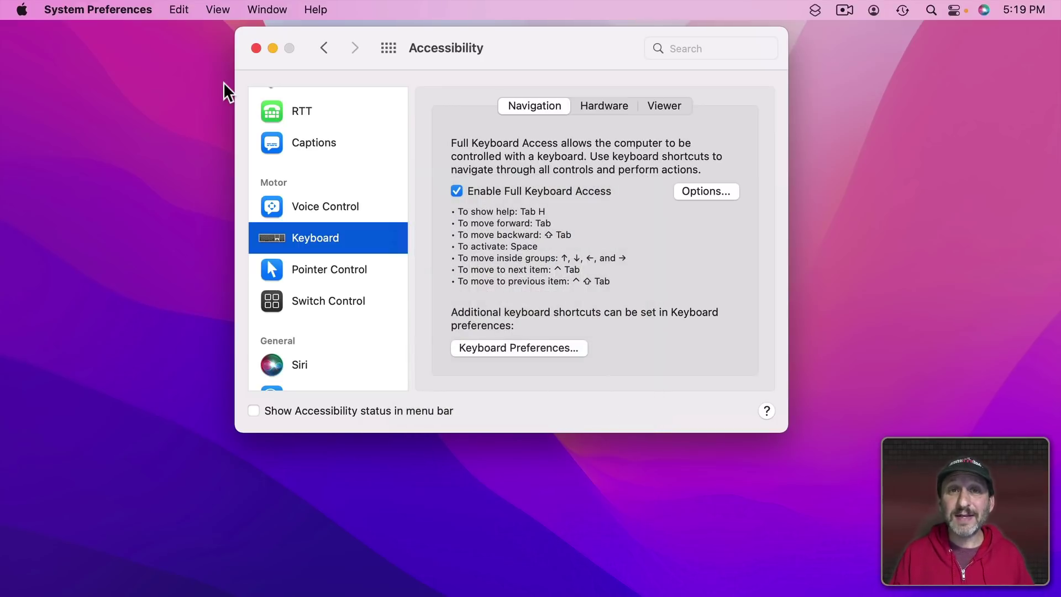
{"action": "key", "text": "ctrl+alt+super+p"}
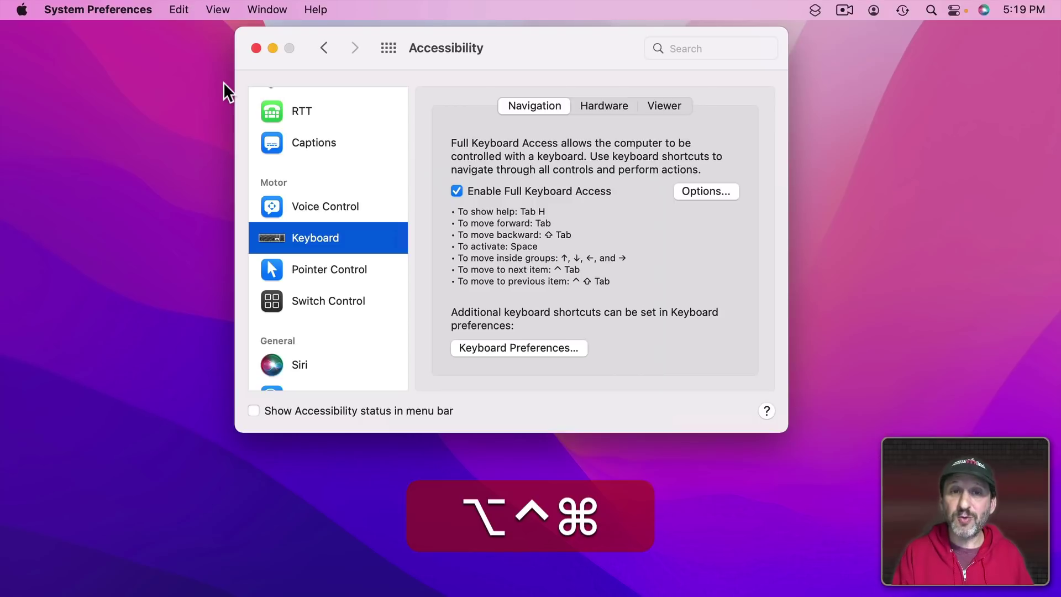
{"action": "key", "text": "ctrl+alt+super+p"}
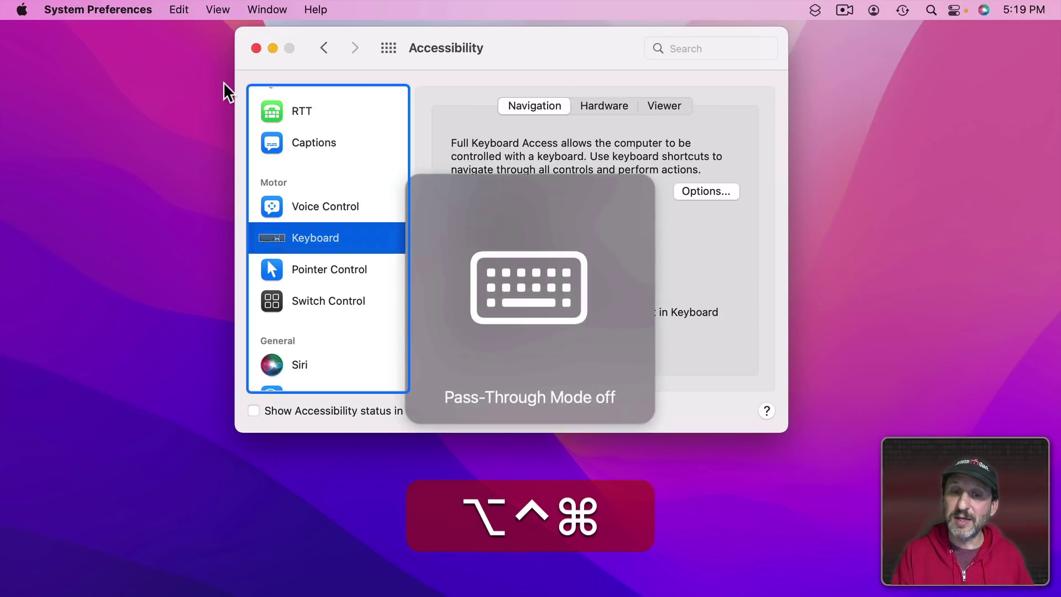
Step: Open Control Center, Tab to the Sound slider, close it, and re-enable Pass-Through Mode
{"action": "key", "text": "c"}
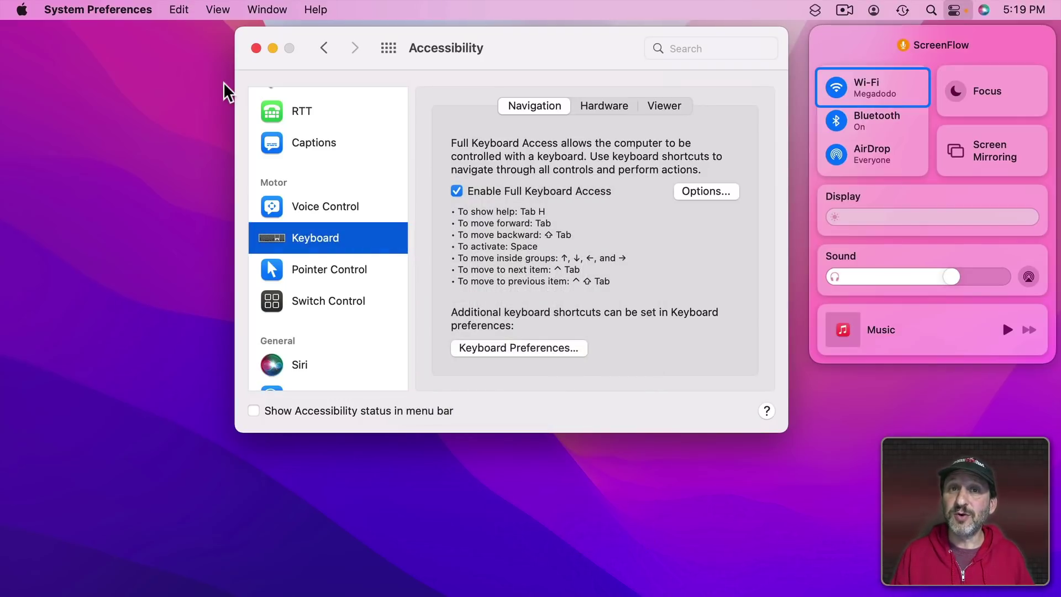
{"action": "key", "text": "Tab"}
{"action": "key", "text": "Tab"}
{"action": "key", "text": "Tab"}
{"action": "key", "text": "Tab"}
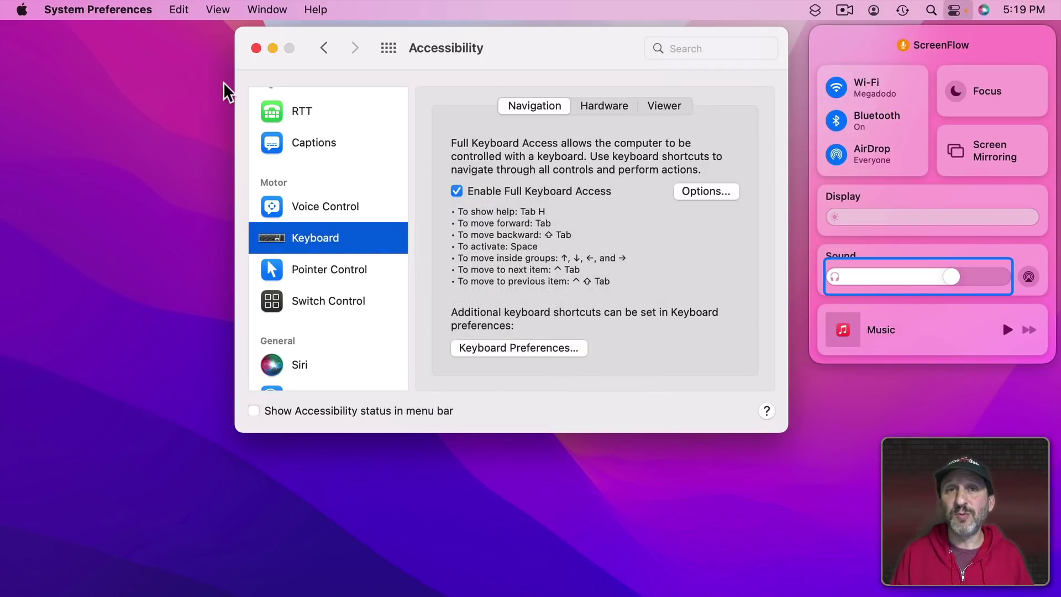
{"action": "key", "text": "Escape"}
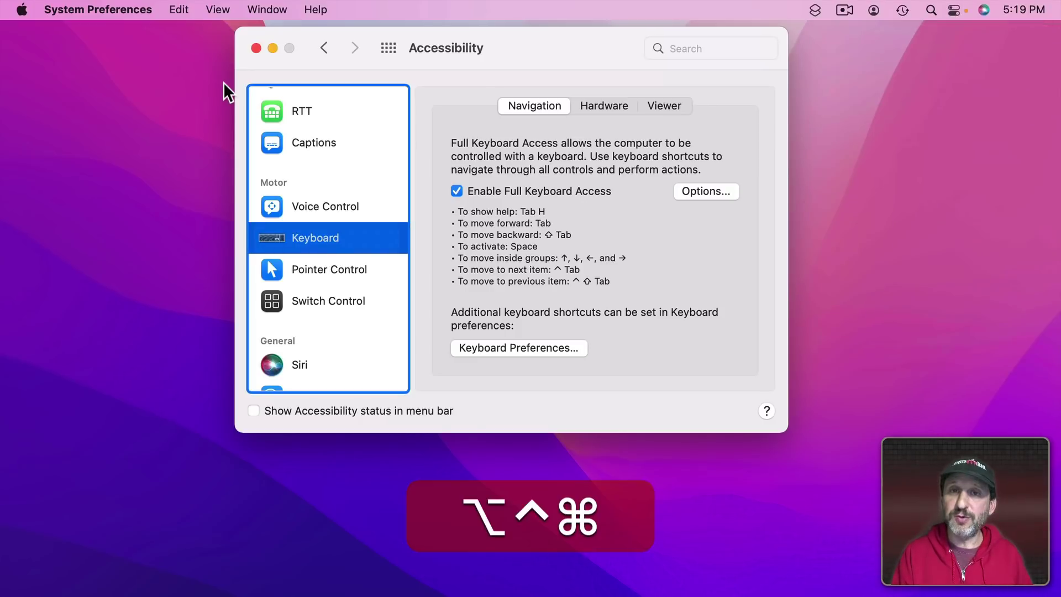
{"action": "key", "text": "ctrl+alt+super+p"}
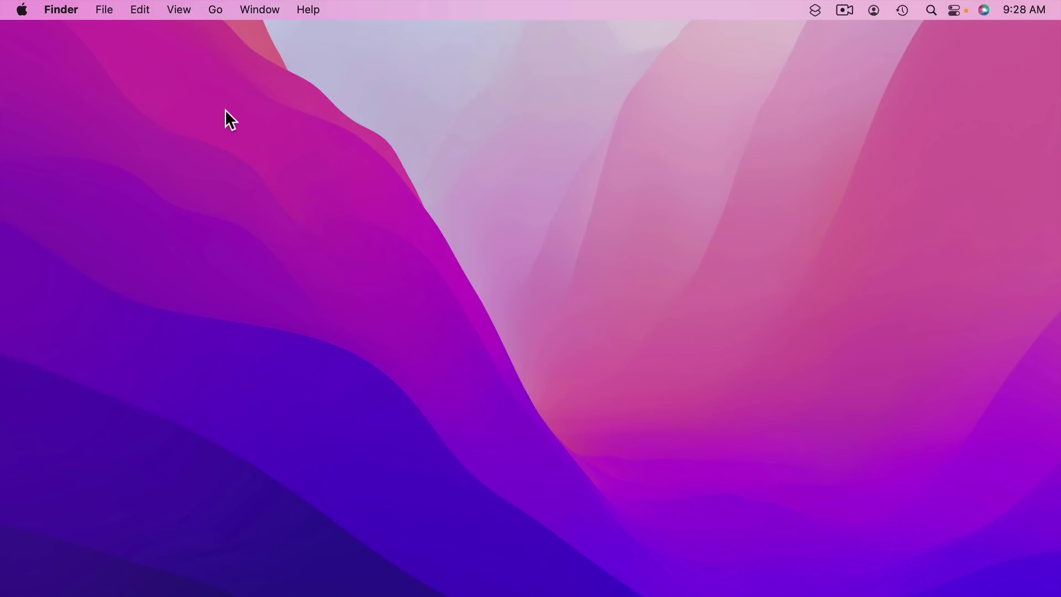
{"action": "key", "text": "alt+super+d"}
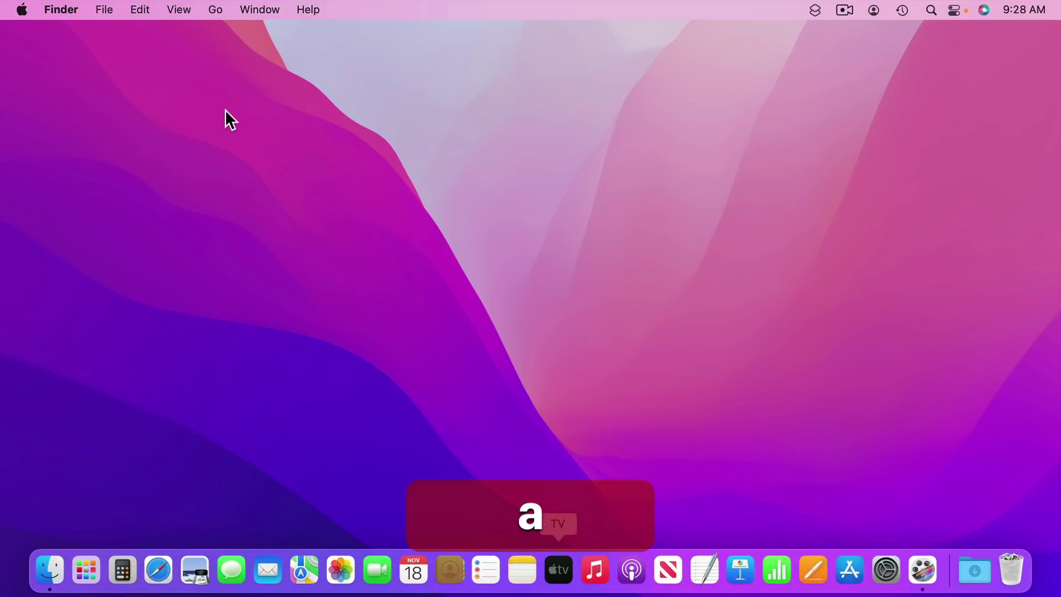
{"action": "key", "text": "Left"}
{"action": "key", "text": "Left"}
{"action": "key", "text": "Left"}
{"action": "key", "text": "Left"}
{"action": "key", "text": "Left"}
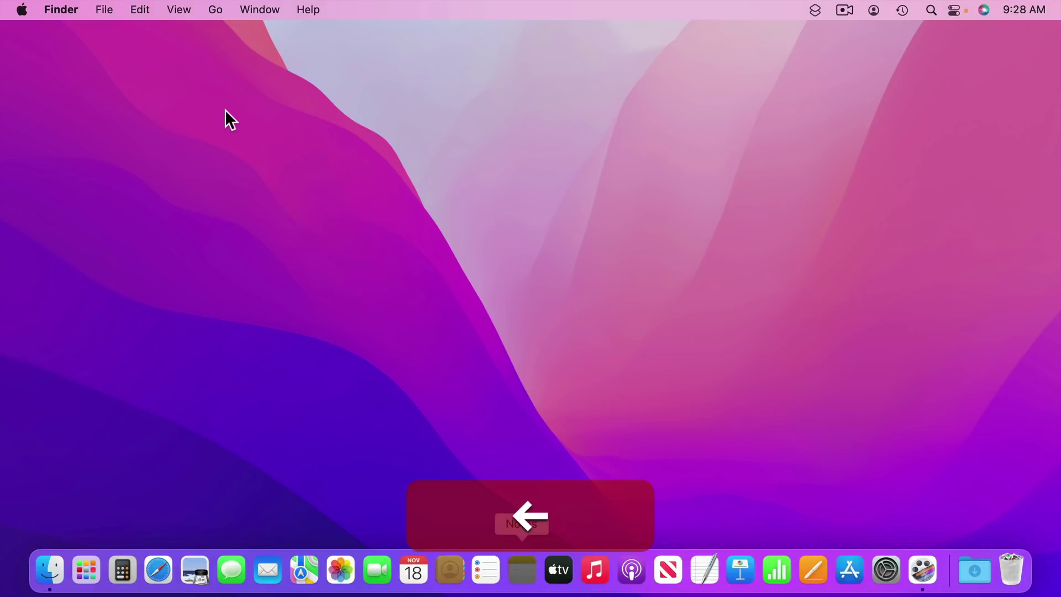
{"action": "key", "text": "Right"}
{"action": "key", "text": "Right"}
{"action": "key", "text": "Left"}
{"action": "key", "text": "Left"}
{"action": "key", "text": "Left"}
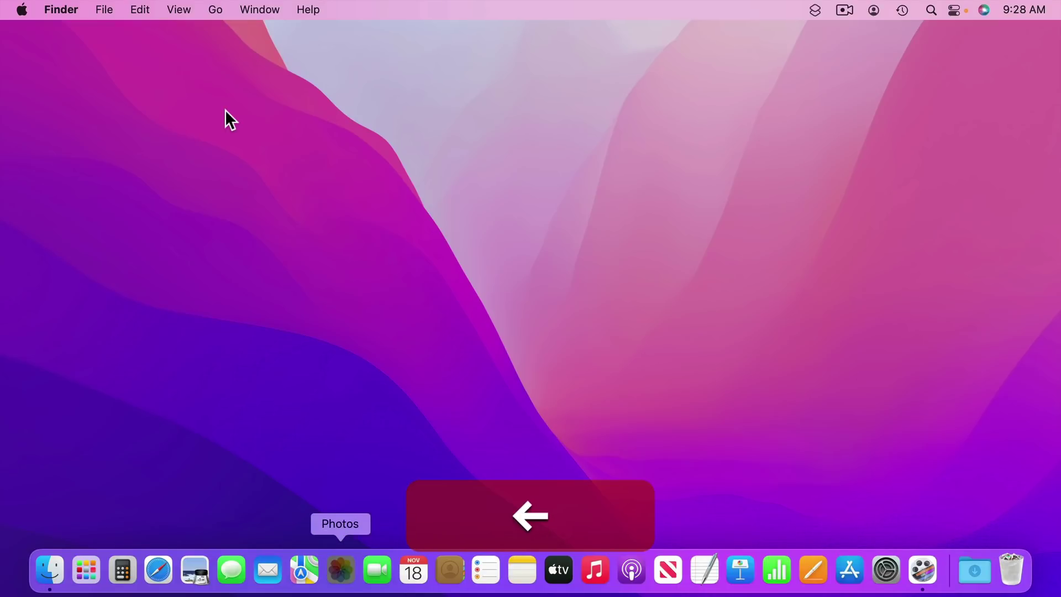
{"action": "key", "text": "Left"}
{"action": "key", "text": "Left"}
{"action": "key", "text": "Left"}
{"action": "key", "text": "Left"}
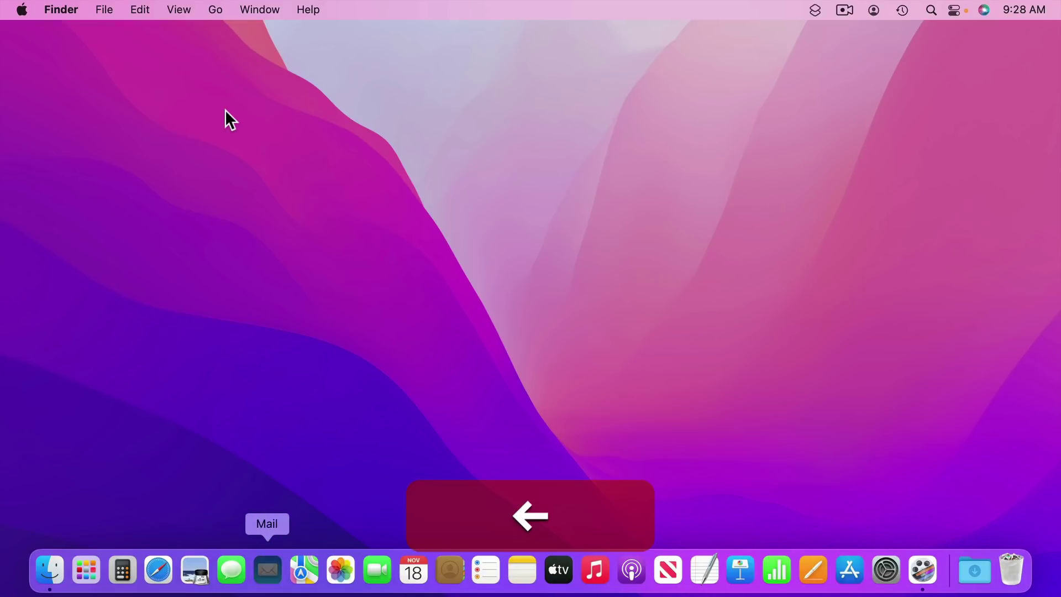
{"action": "key", "text": "Left"}
{"action": "key", "text": "Return"}
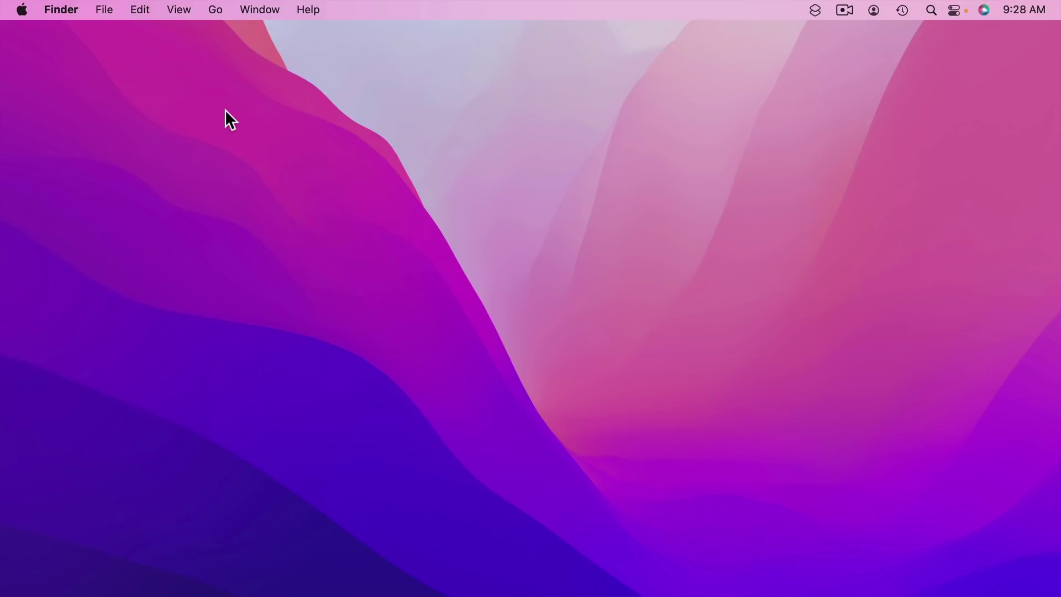
{"action": "key", "text": "c"}
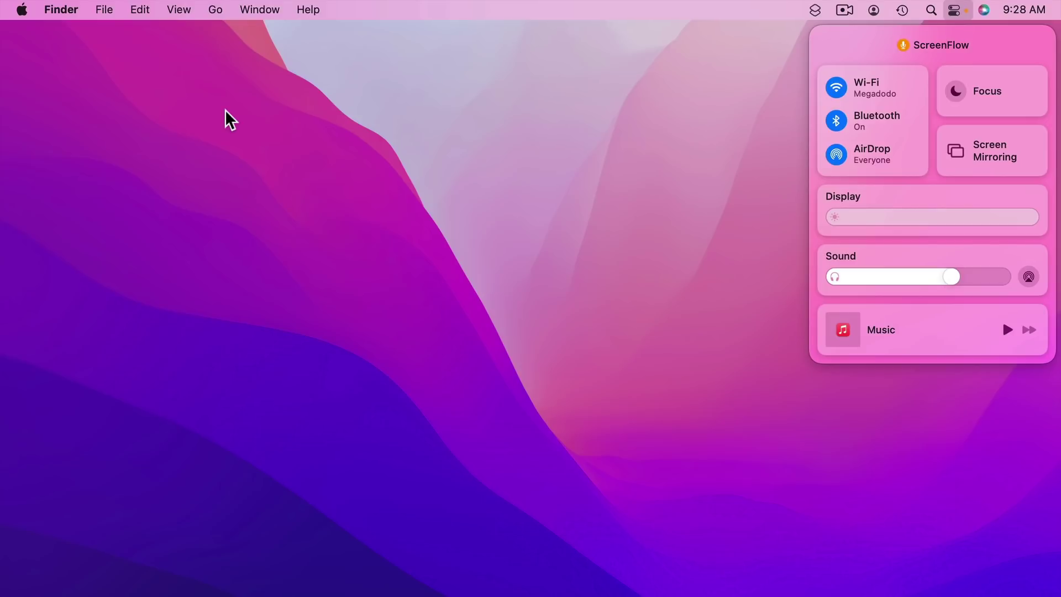
{"action": "key", "text": "Down"}
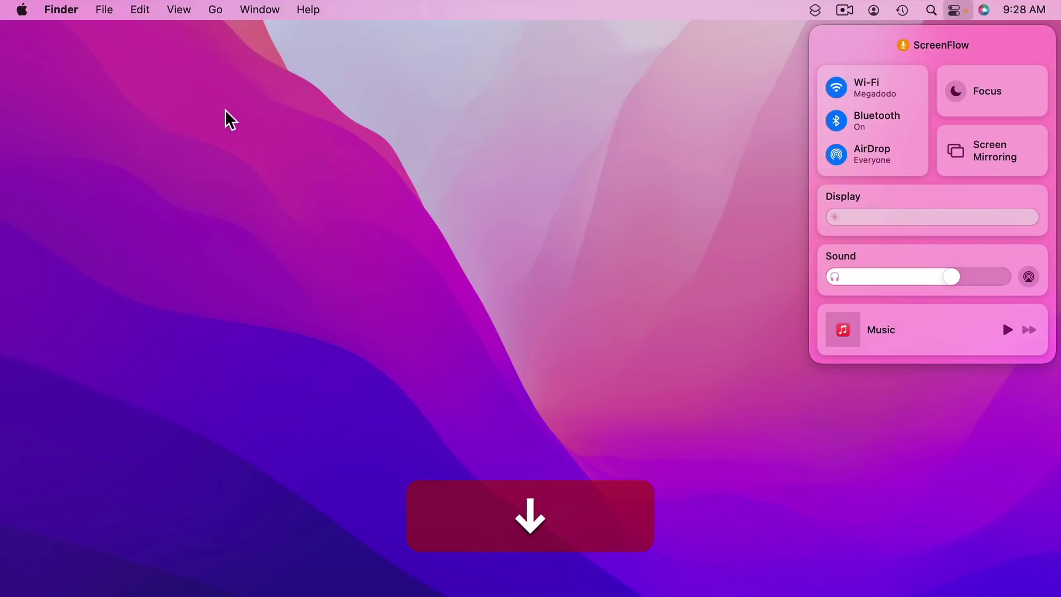
{"action": "key", "text": "Left"}
{"action": "key", "text": "Down"}
{"action": "key", "text": "Down"}
{"action": "key", "text": "Tab"}
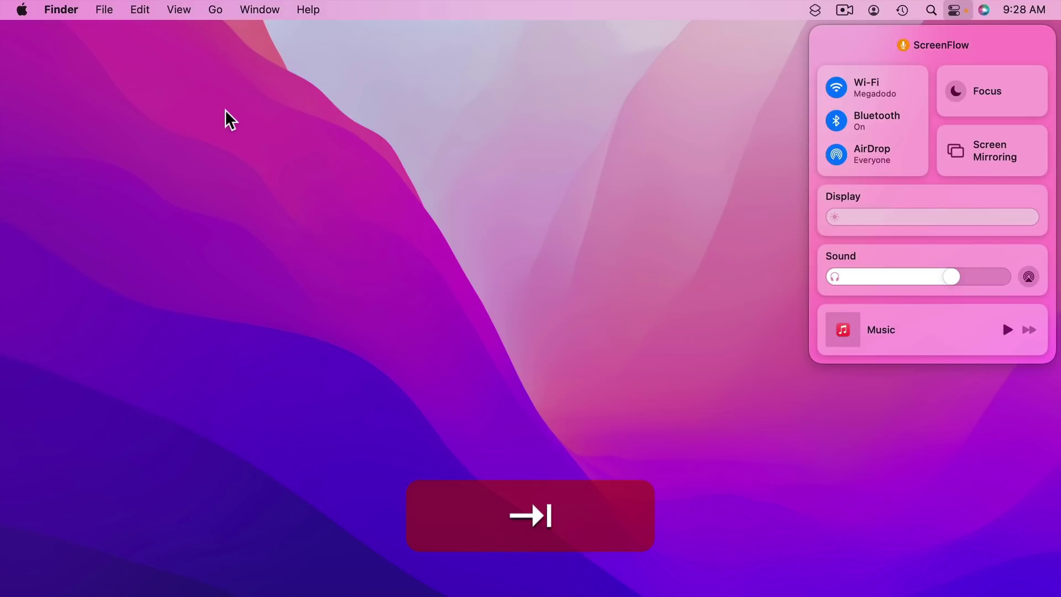
{"action": "key", "text": "Escape"}
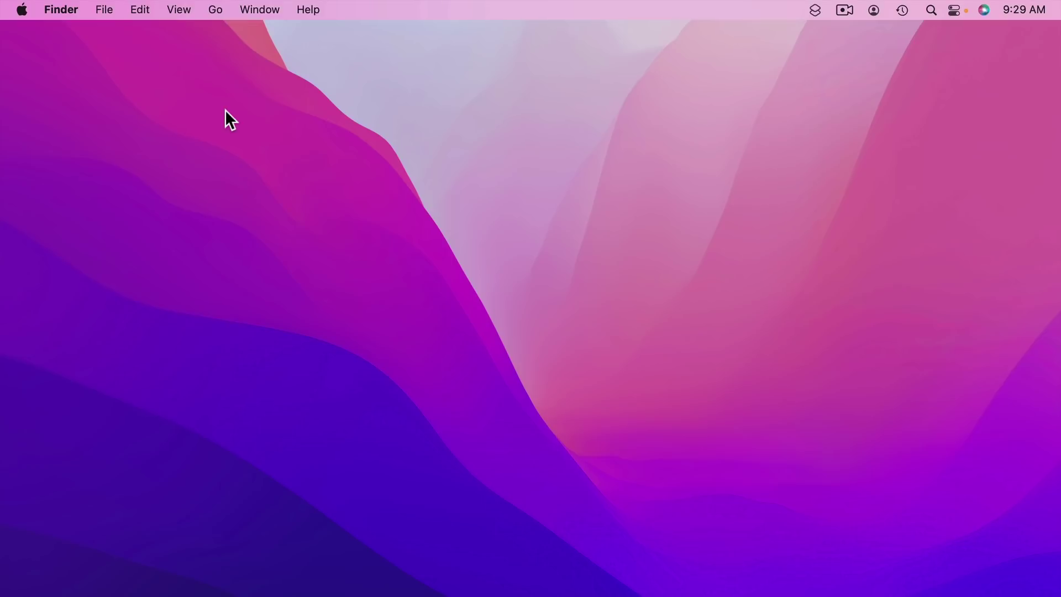
{"action": "key", "text": "m"}
{"action": "key", "text": "Right"}
{"action": "key", "text": "Right"}
{"action": "key", "text": "Right"}
{"action": "key", "text": "Right"}
{"action": "key", "text": "Down"}
{"action": "key", "text": "Up"}
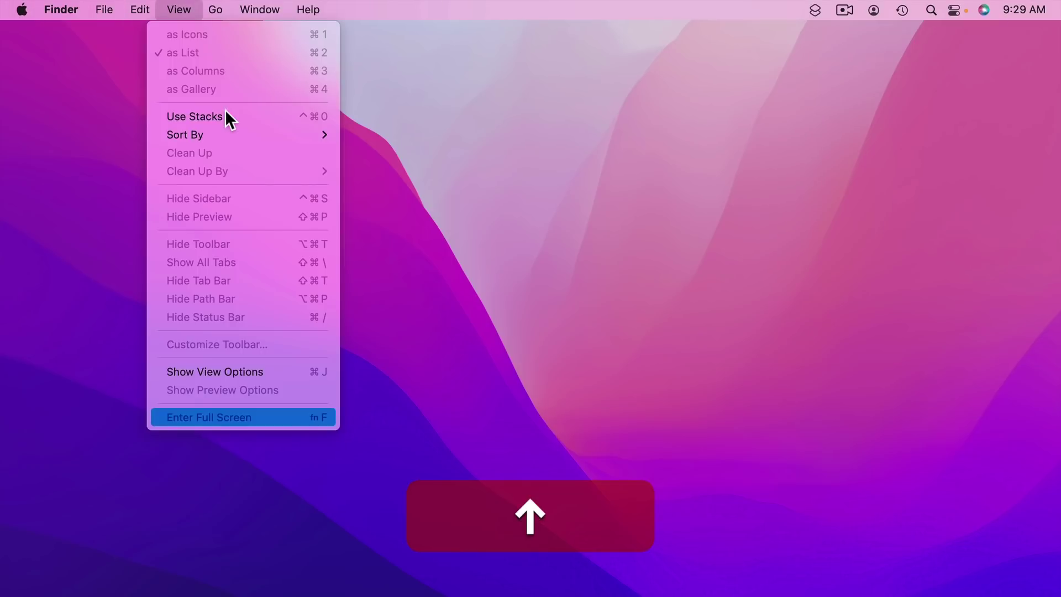
{"action": "key", "text": "Escape"}
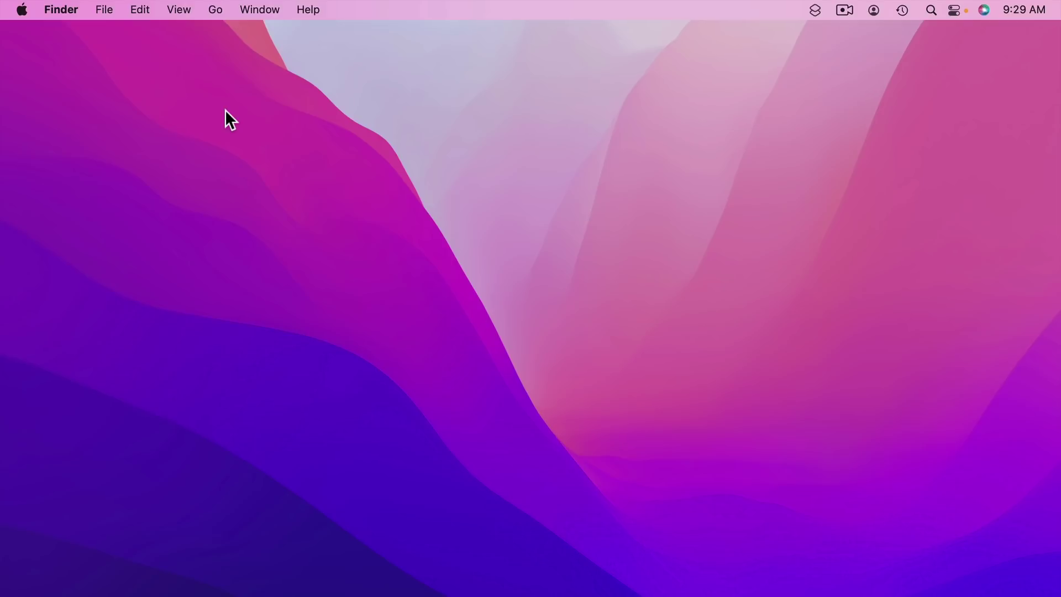
{"action": "key", "text": "ctrl"}
{"action": "key", "text": "ctrl+F2"}
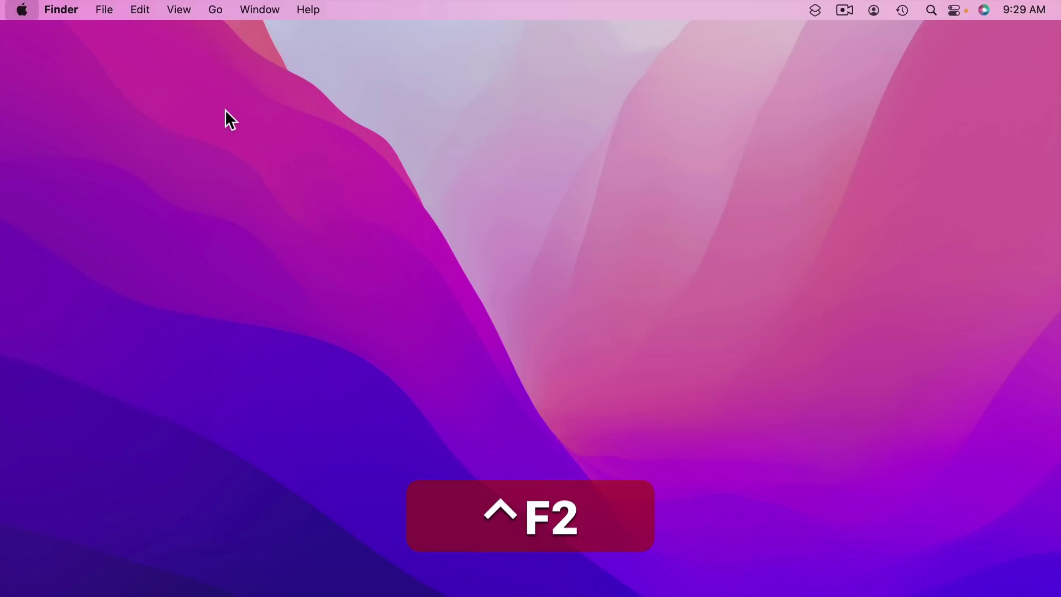
{"action": "key", "text": "Right"}
{"action": "key", "text": "Right"}
{"action": "key", "text": "Right"}
{"action": "key", "text": "Right"}
{"action": "key", "text": "Down"}
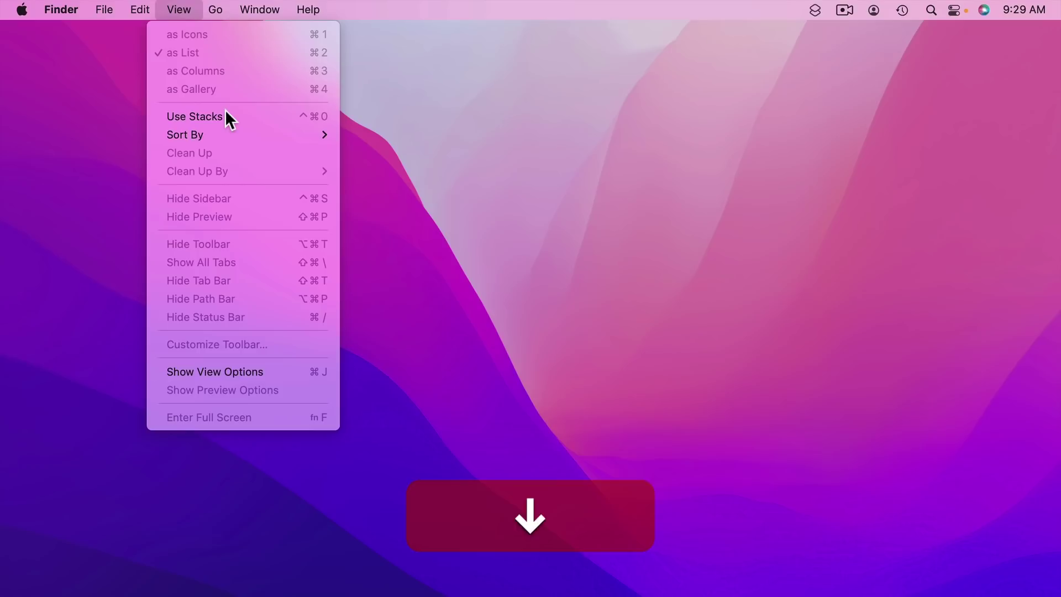
{"action": "key", "text": "Down"}
{"action": "key", "text": "Down"}
{"action": "key", "text": "Down"}
{"action": "key", "text": "Escape"}
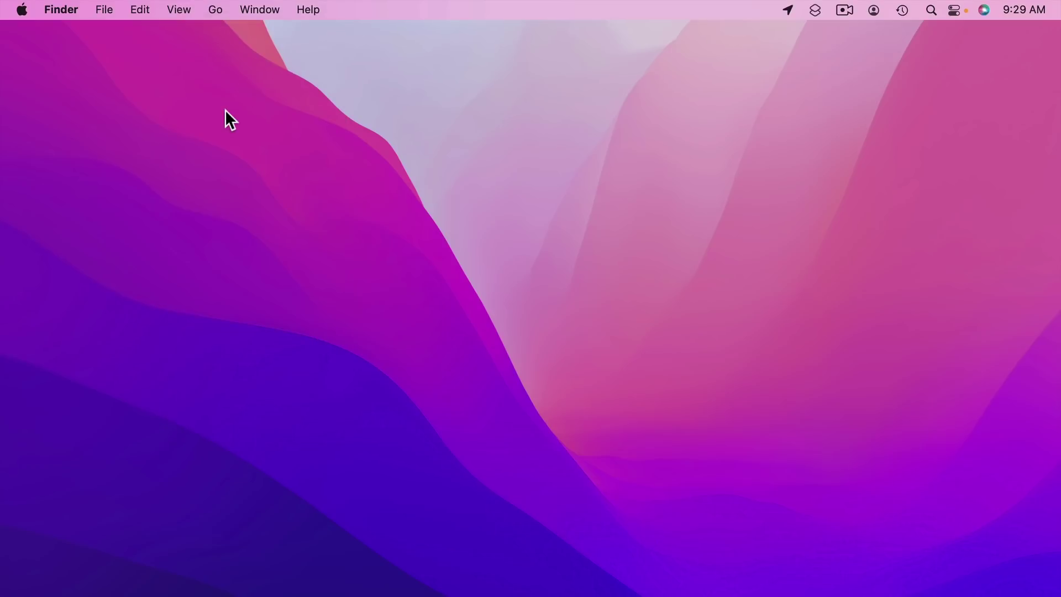
{"action": "key", "text": "n"}
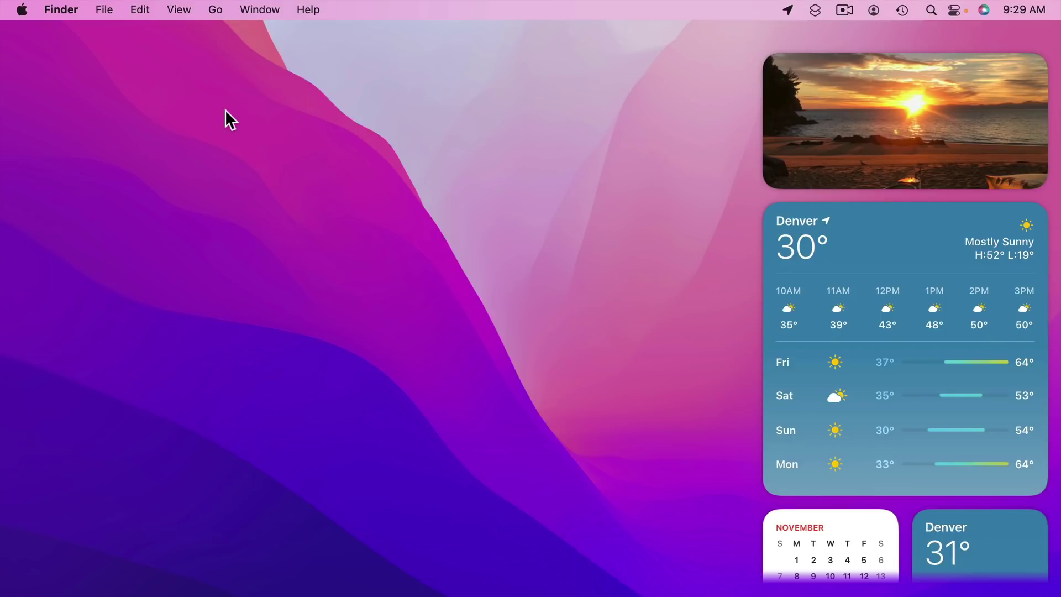
{"action": "key", "text": "Down"}
{"action": "key", "text": "Up"}
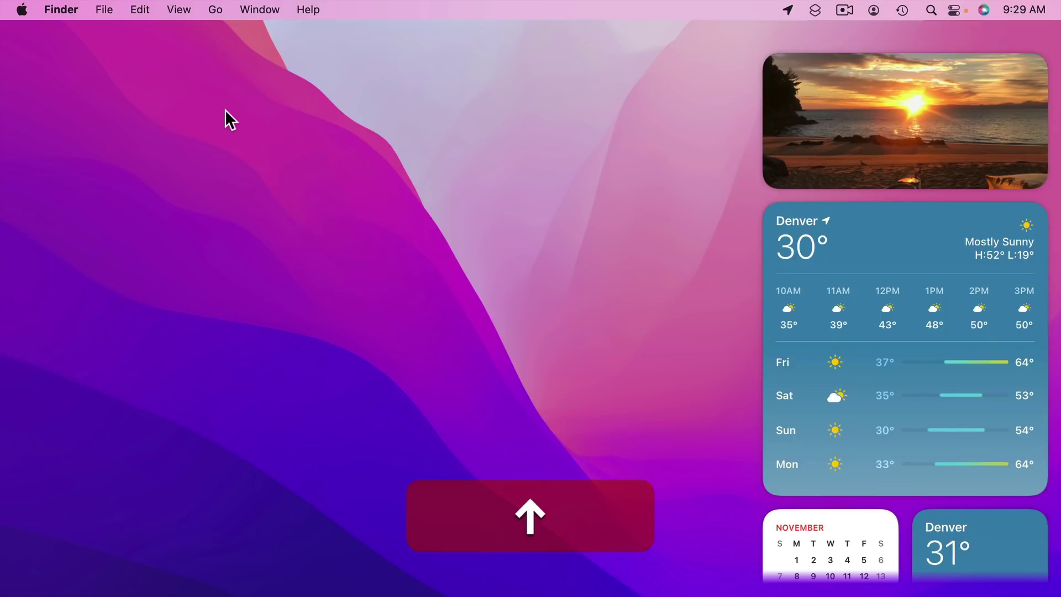
{"action": "key", "text": "Down"}
{"action": "key", "text": "Tab"}
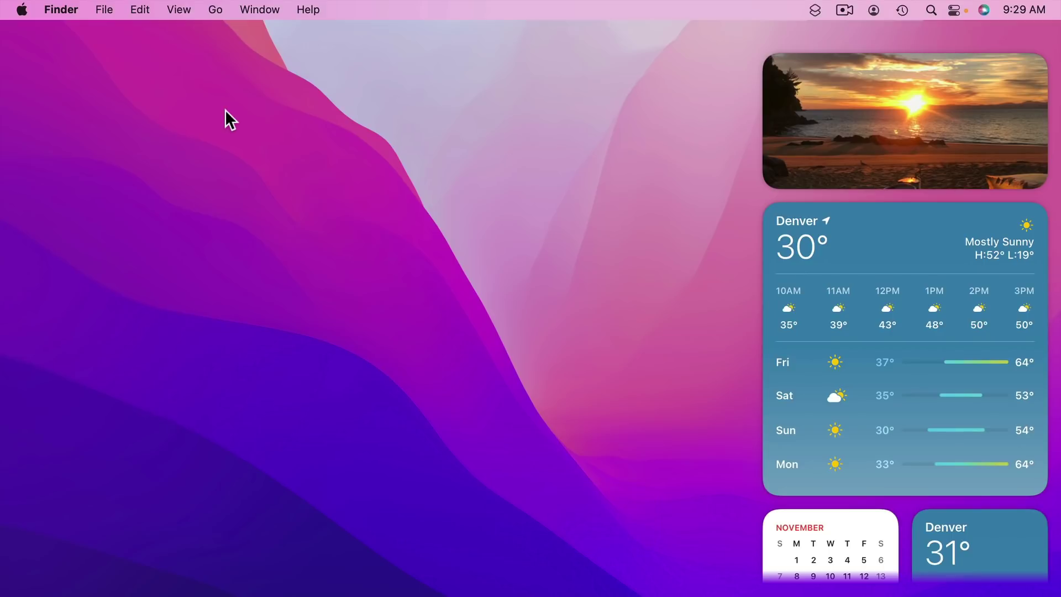
{"action": "key", "text": "n"}
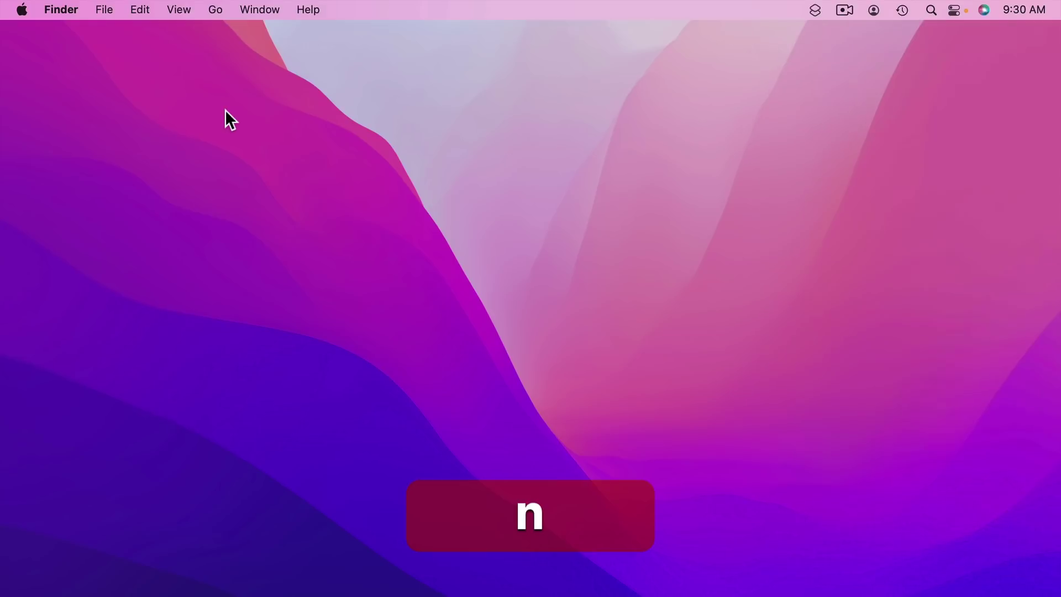